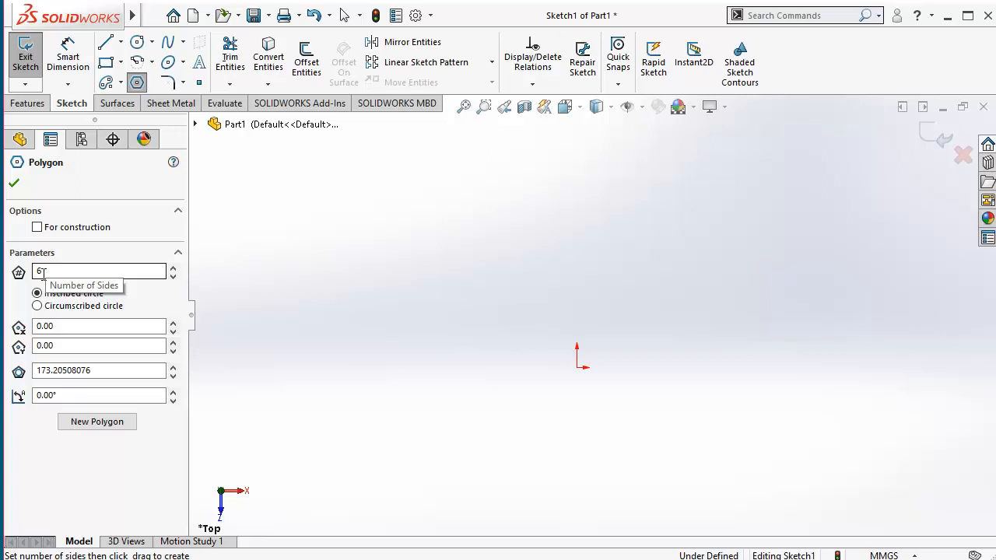
Step: Draw an eight-sided polygon based on an inscribed circle about 178 mm in diameter, centred off the origin toward the upper right
left_click(42, 271)
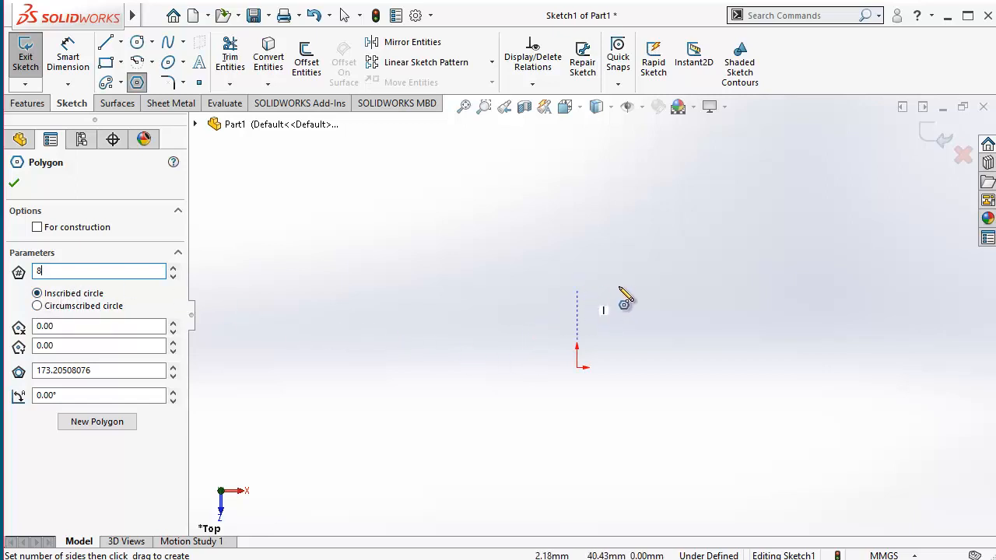
mouse_move(635, 292)
left_mouse_down()
mouse_move(711, 386)
mouse_move(686, 439)
mouse_move(707, 463)
left_mouse_up()
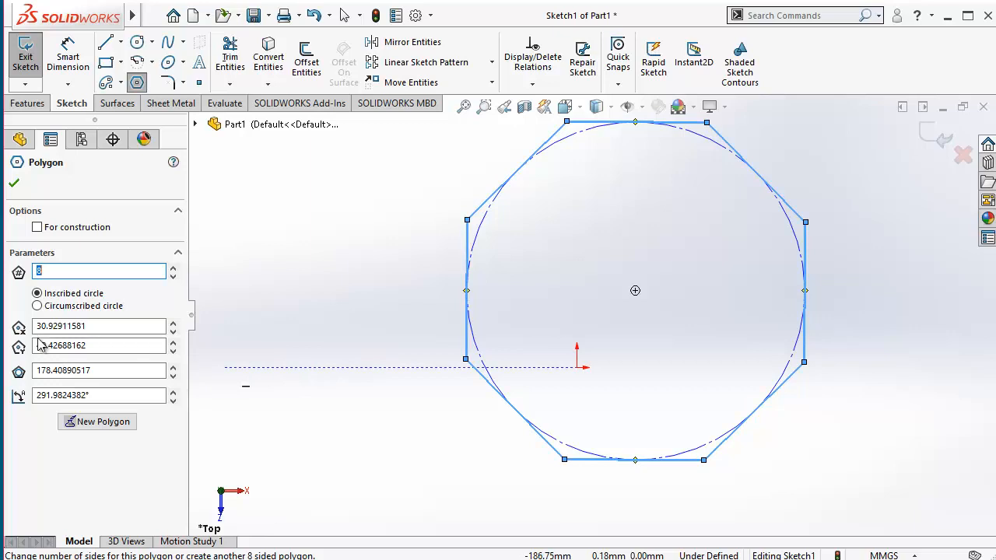
Step: Try shifting the polygon's centre X coordinate to 50.92911581 and return it to 30.92911581
left_click(173, 322)
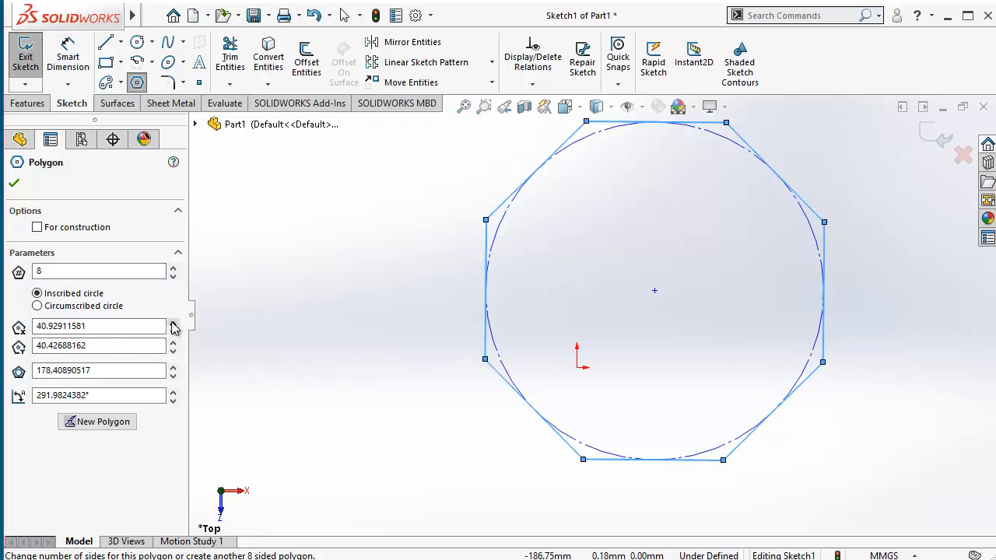
left_click(173, 322)
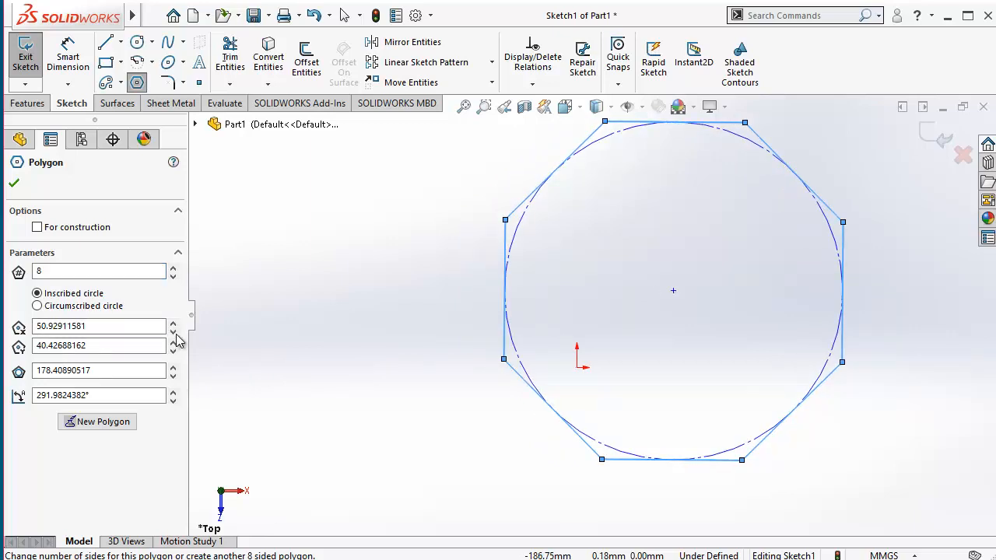
left_click(173, 330)
left_click(173, 330)
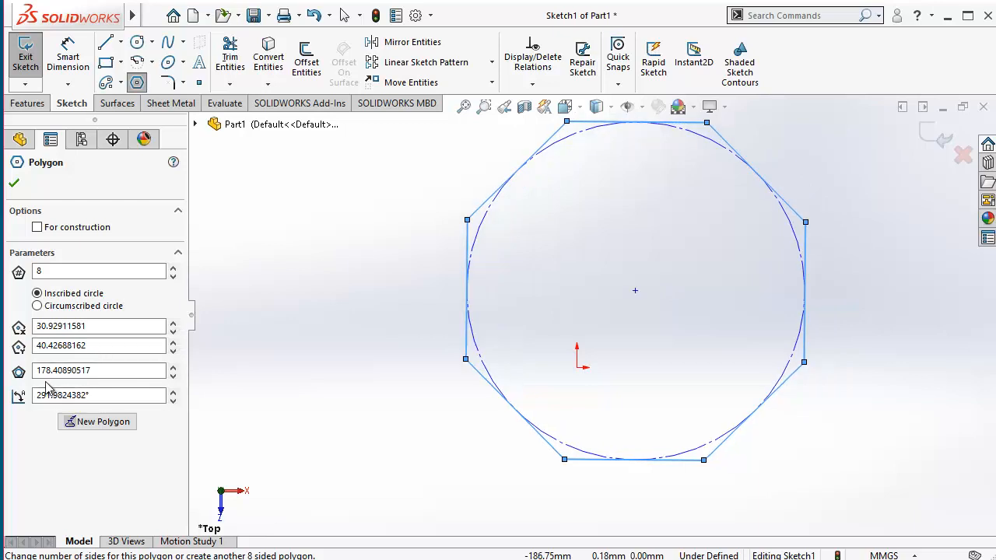
Step: Increase the diameter of the polygon's inscribed circle to 198.40890517 mm
left_click(173, 367)
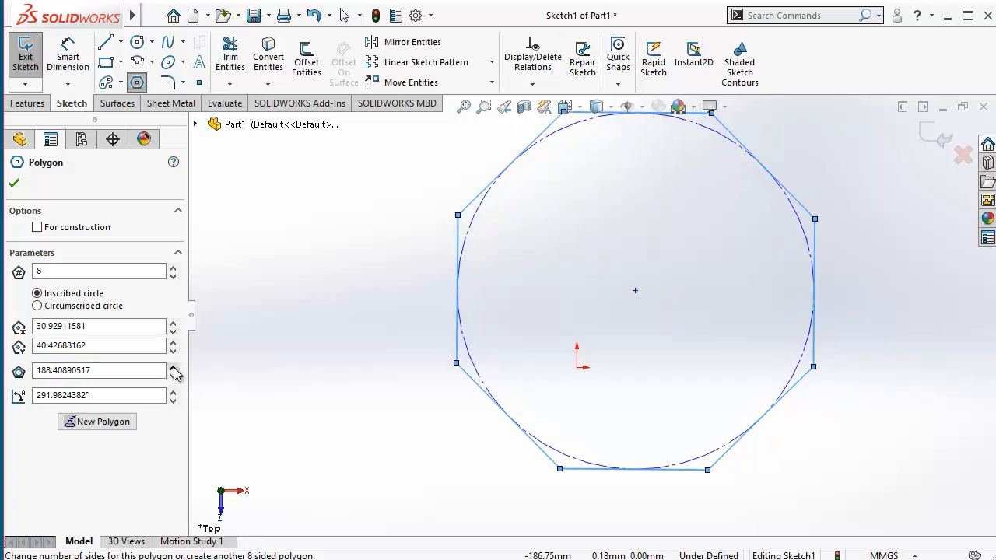
left_click(173, 366)
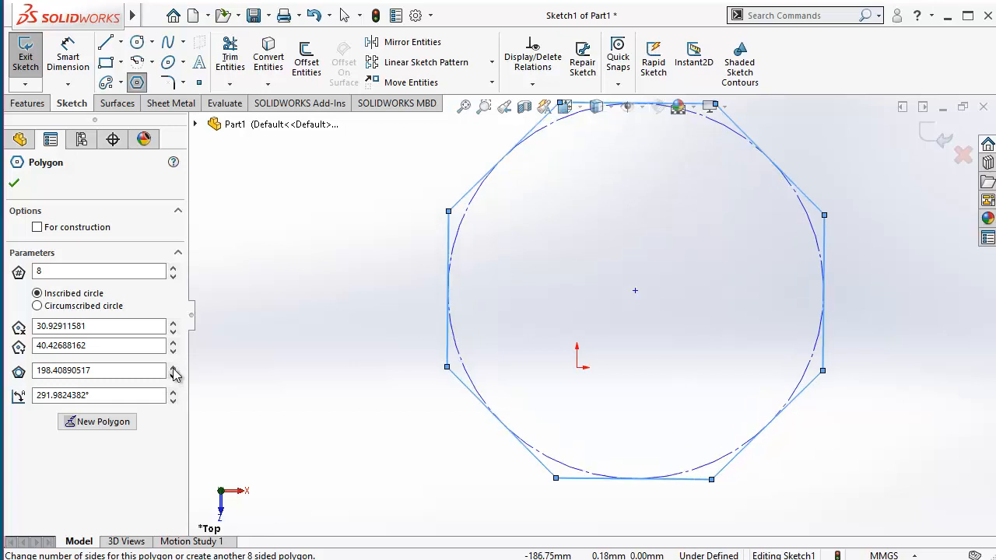
left_click(173, 367)
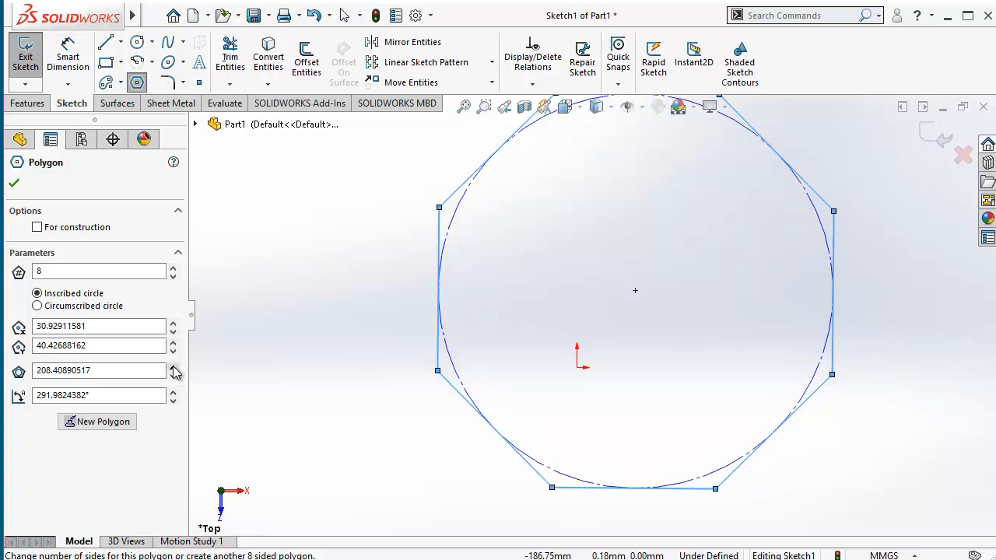
left_click(172, 374)
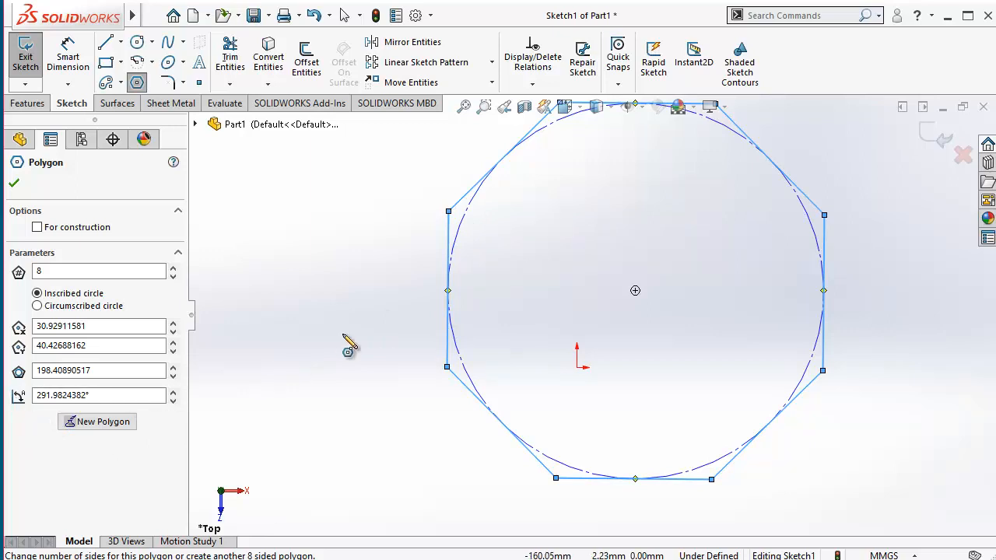
Step: Set the polygon's angle to 0° and finish the Polygon command
left_click(174, 394)
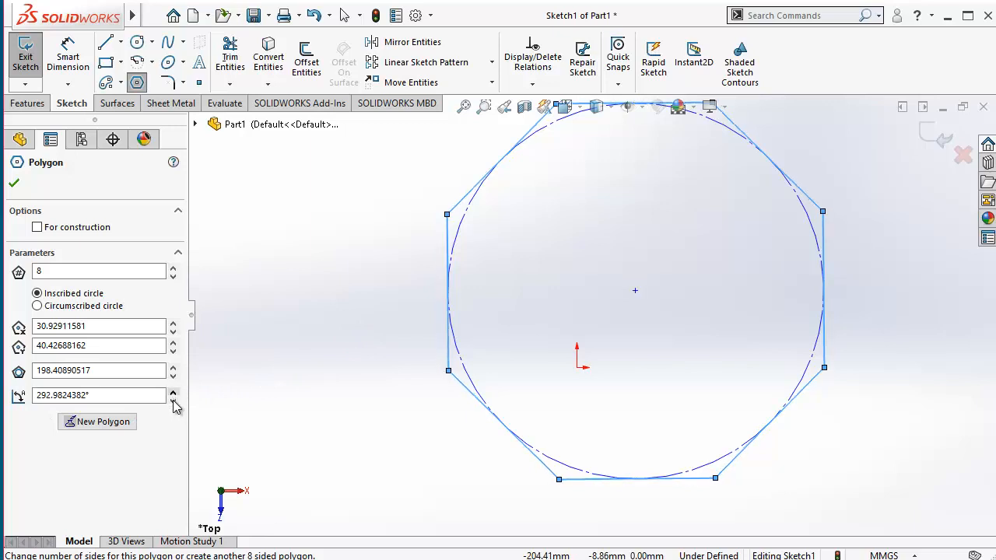
left_click(174, 401)
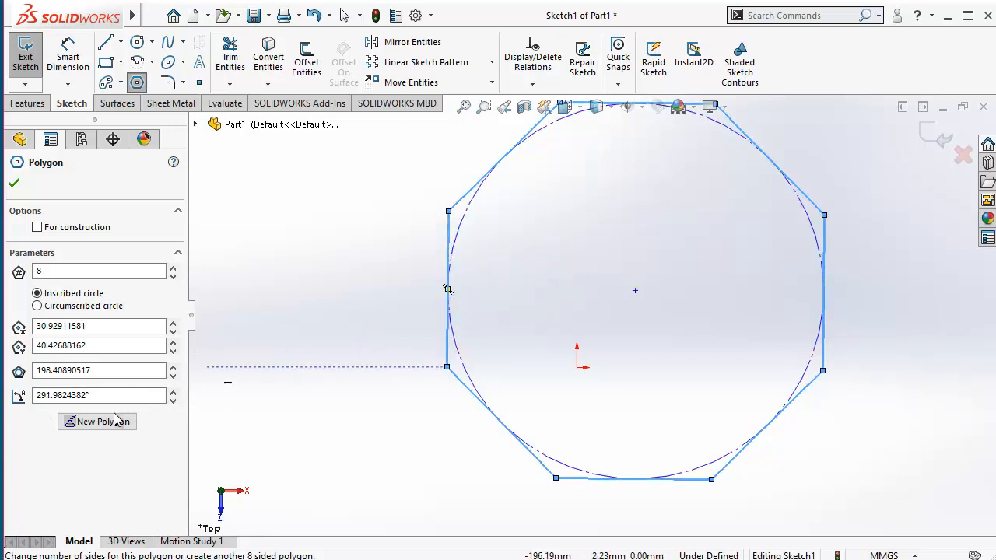
left_click_drag(88, 395, 7, 395)
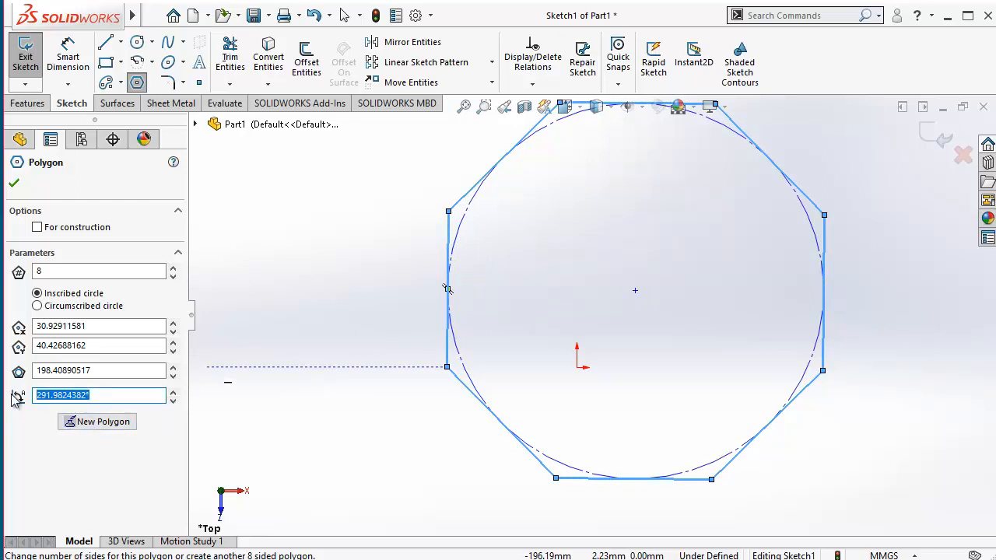
type("0")
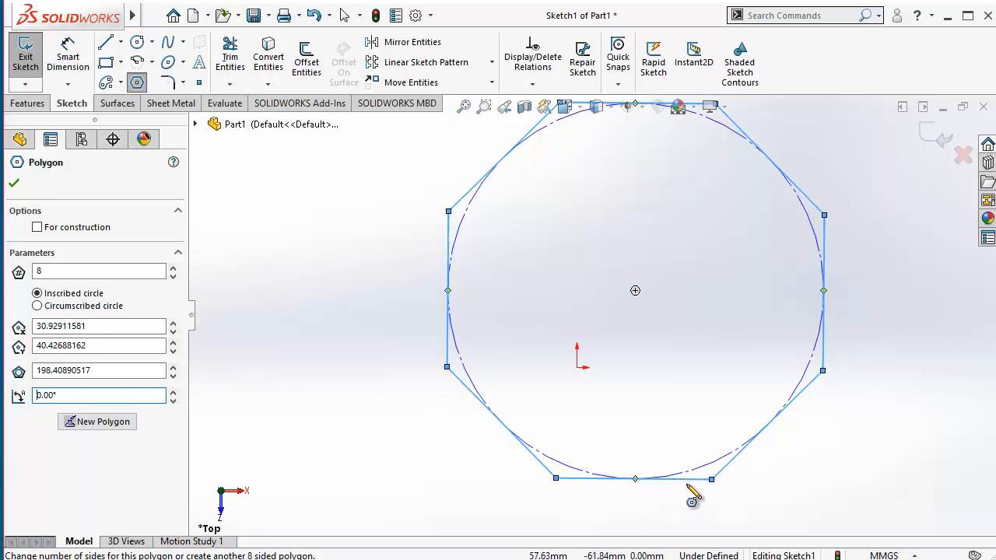
left_click(14, 185)
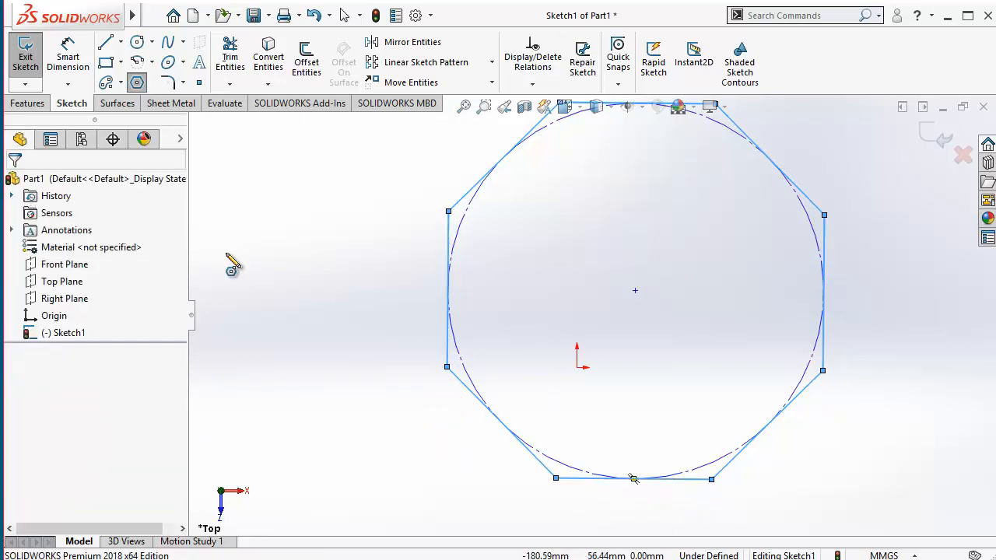
key("Escape")
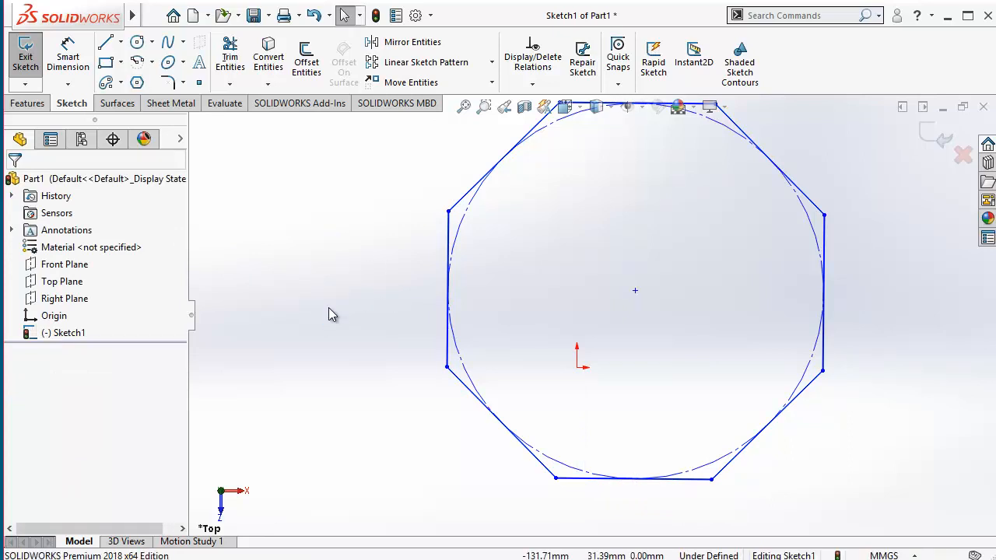
Step: Dimension the diameter of the polygon's inscribed construction circle and set it to 200 mm
scroll(328, 308, "up", 3)
scroll(587, 260, "down", 4)
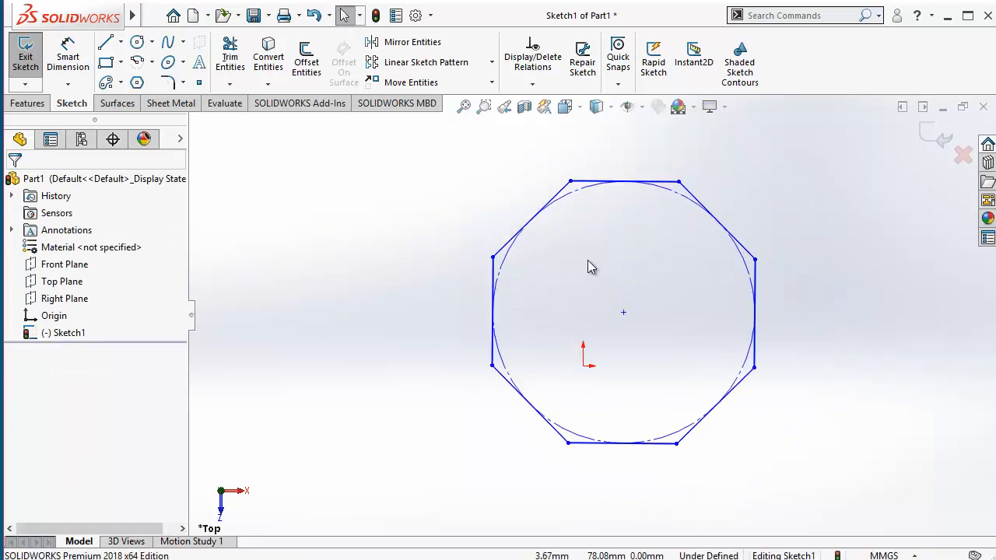
left_click(67, 57)
left_click(439, 277)
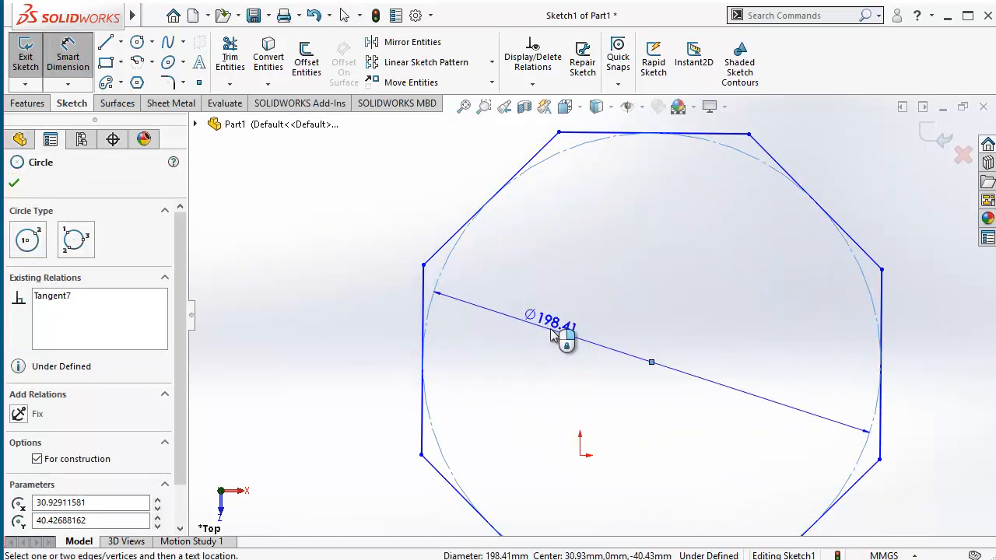
left_click(557, 335)
type("200")
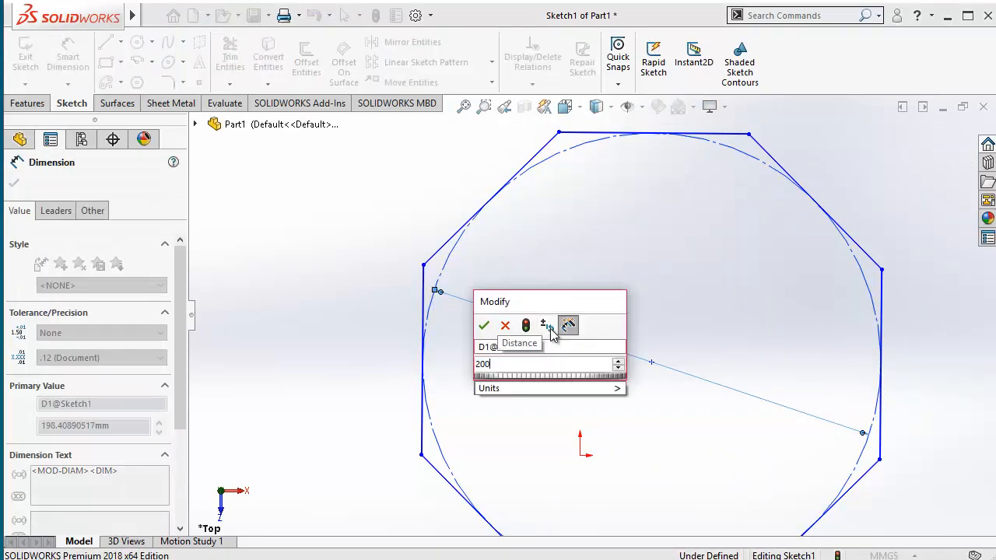
key("Return")
scroll(480, 346, "up", 2)
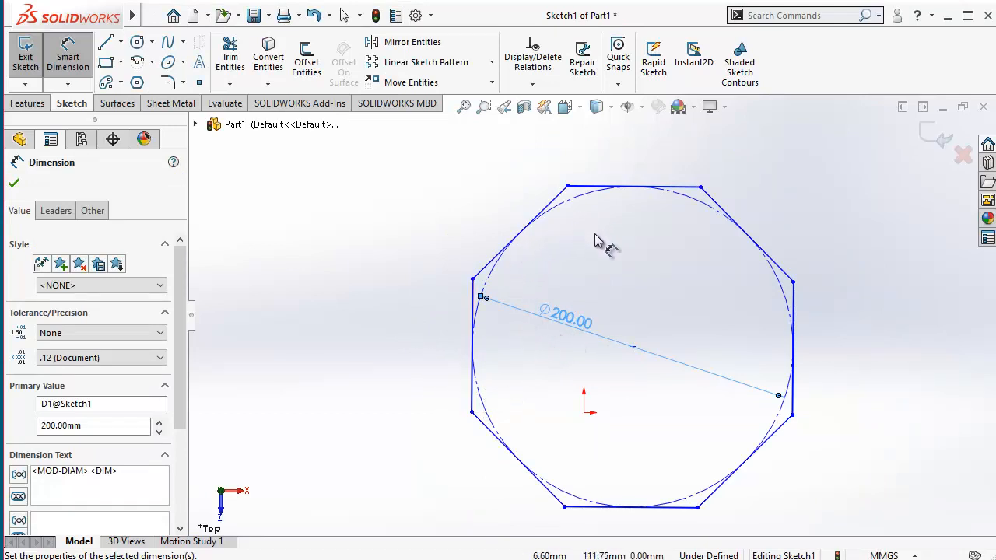
key("Escape")
key("Escape")
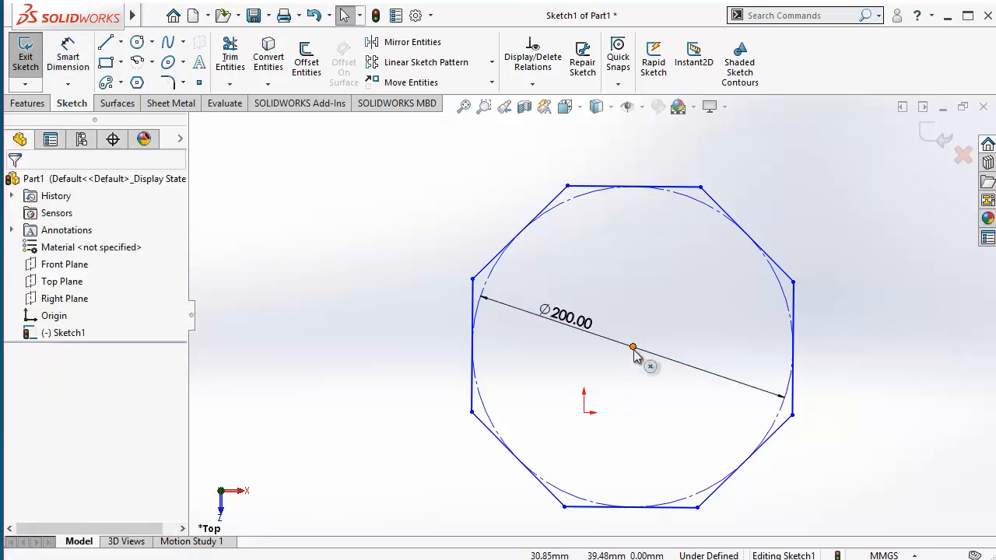
Step: Move the polygon's centre point onto the sketch origin
left_click(633, 348)
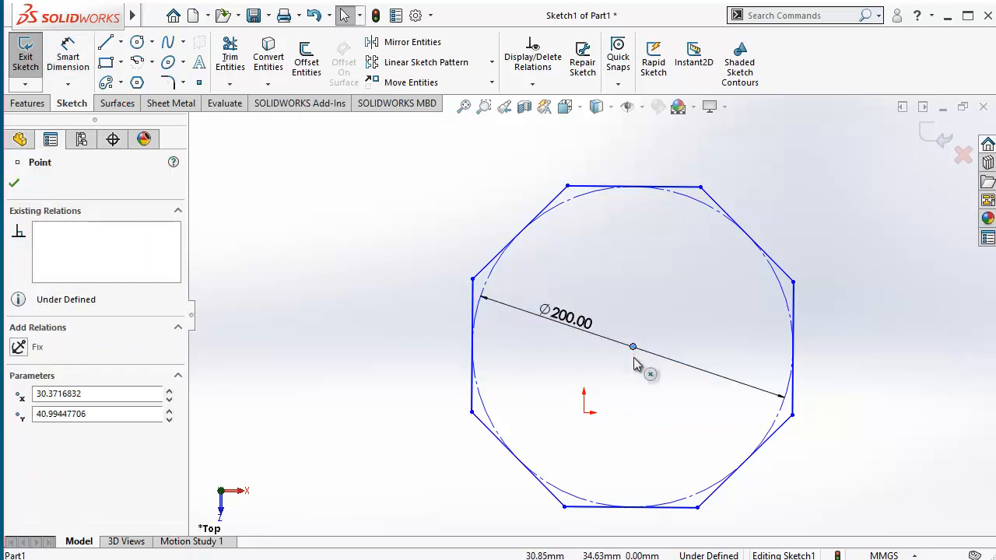
left_click_drag(635, 354, 584, 415)
left_click(558, 464)
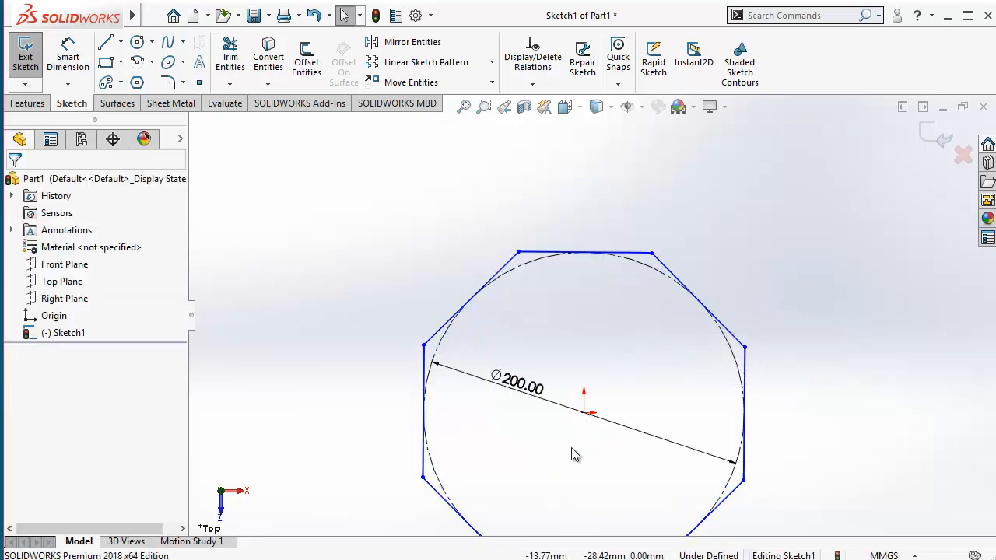
Step: Add a Vertical relation to the octagon's right-hand side and check that side's relations
scroll(574, 441, "down", 3)
scroll(583, 418, "up", 3)
scroll(606, 410, "down", 1)
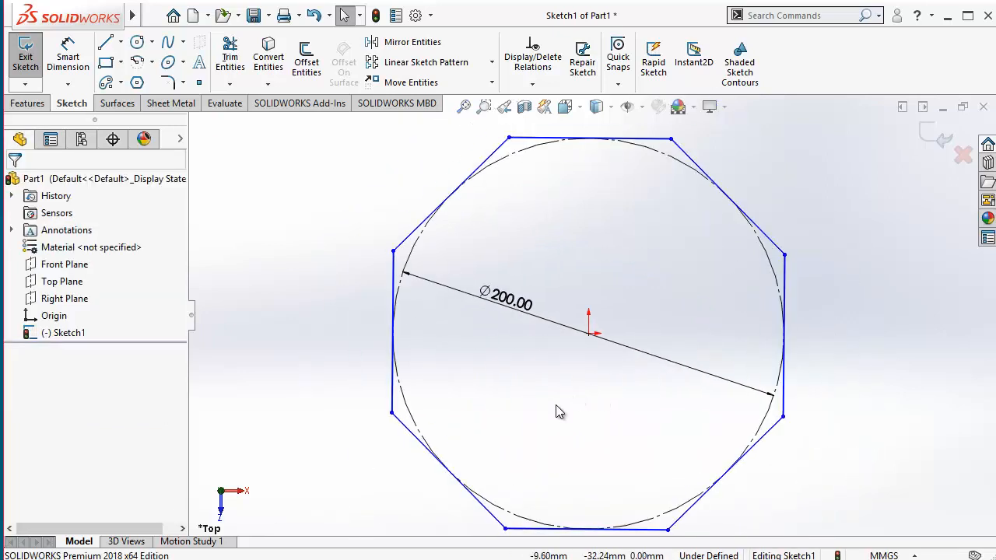
left_click(785, 280)
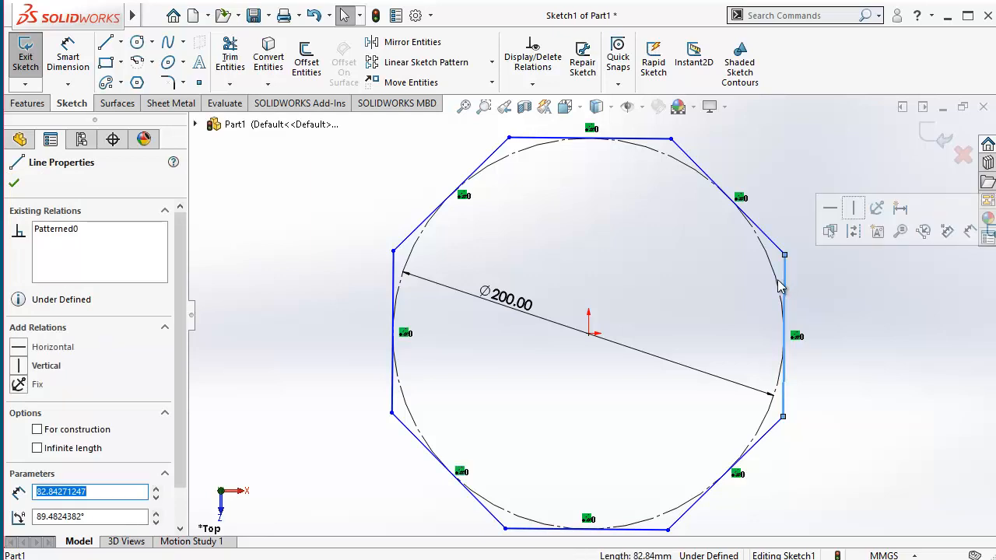
left_click(21, 372)
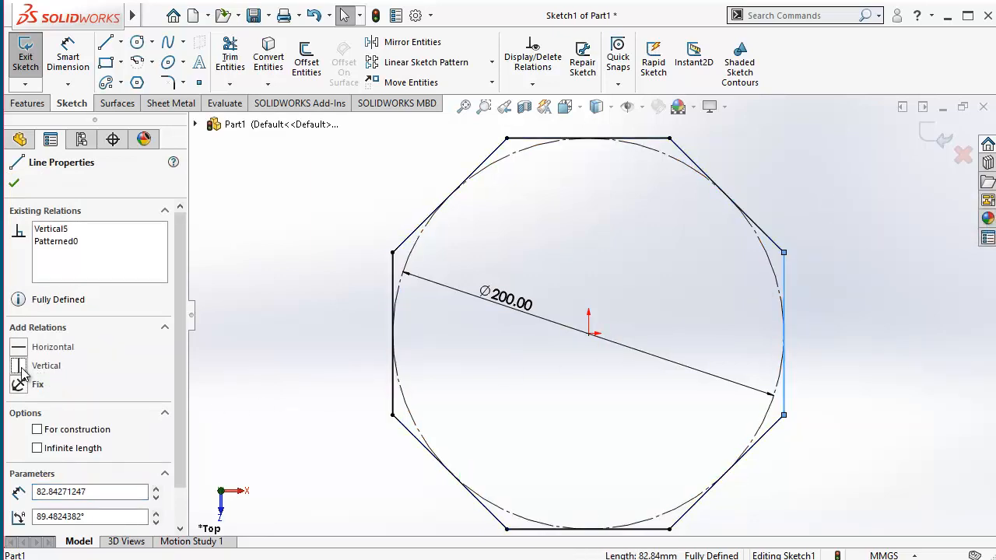
left_click(14, 183)
left_click(634, 407)
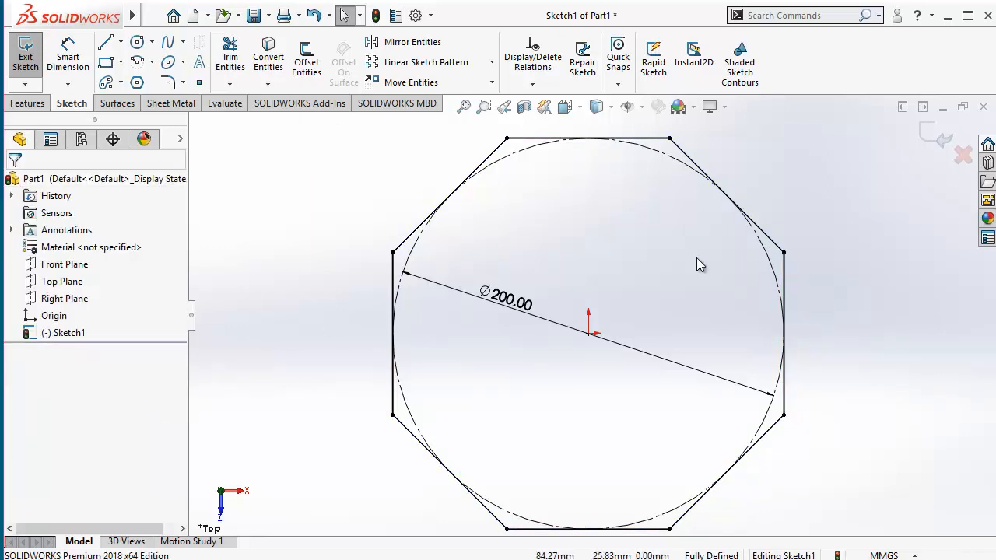
left_click(785, 387)
scroll(781, 360, "down", 2)
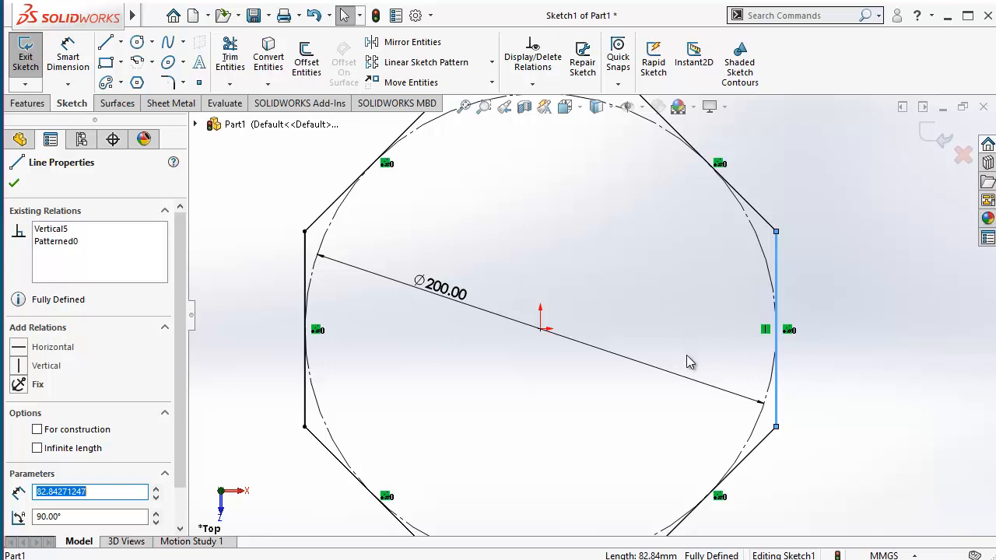
left_click(838, 383)
key("f")
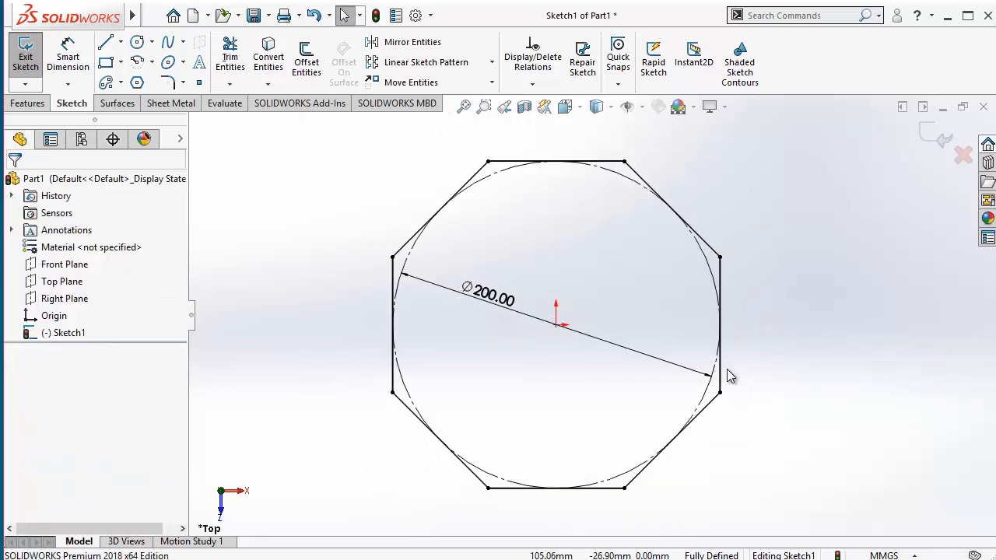
Step: Delete the 200 mm diameter dimension from the inscribed circle
left_click_drag(371, 149, 717, 399)
left_click_drag(440, 311, 447, 313)
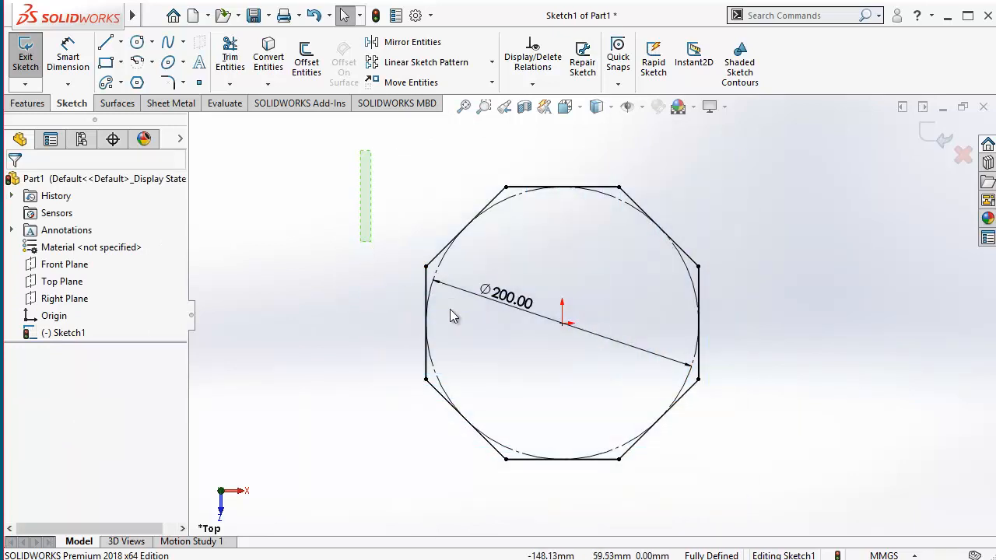
left_click(506, 303)
key("Delete")
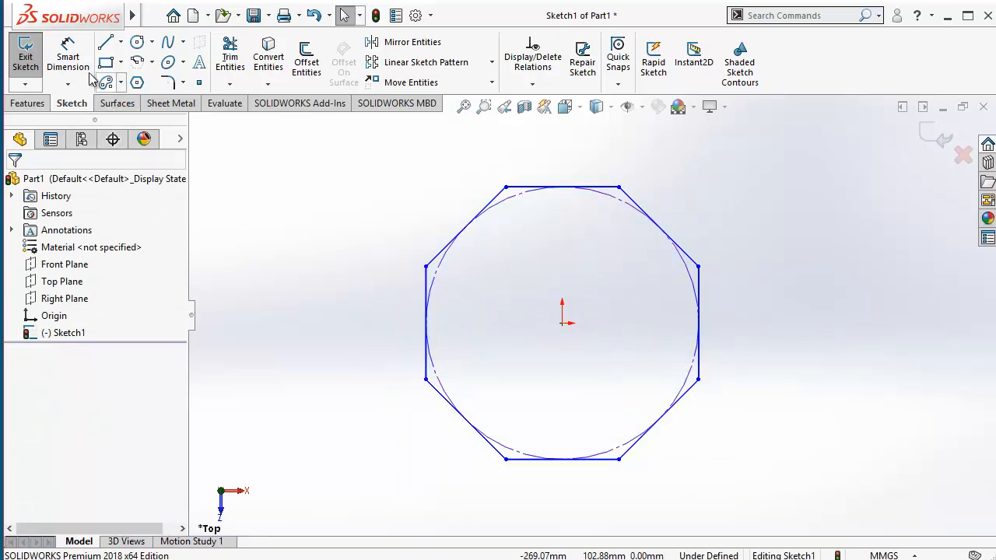
Step: Dimension the length of the octagon's left vertical side and set it to 90 mm
left_click(68, 56)
scroll(420, 334, "down", 3)
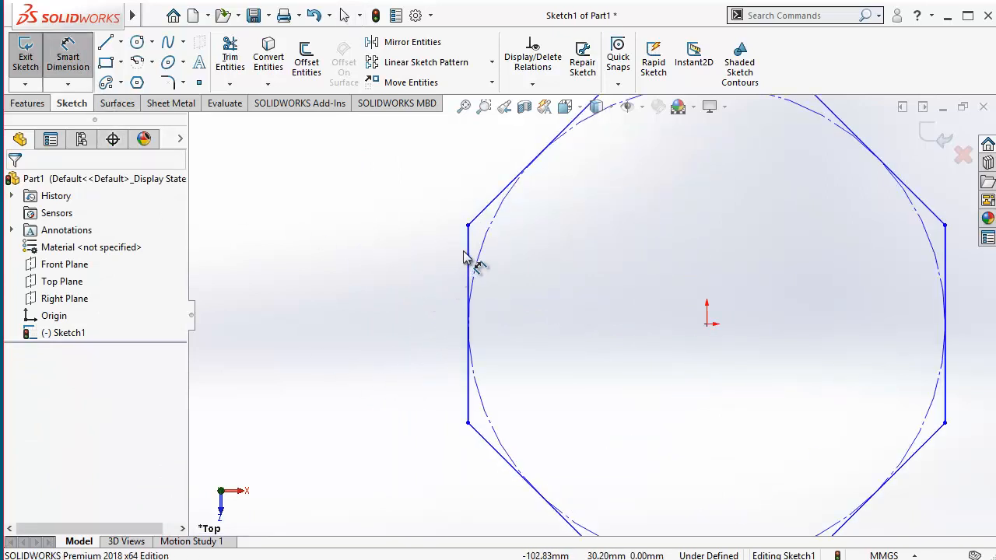
left_click(444, 280)
left_click(401, 322)
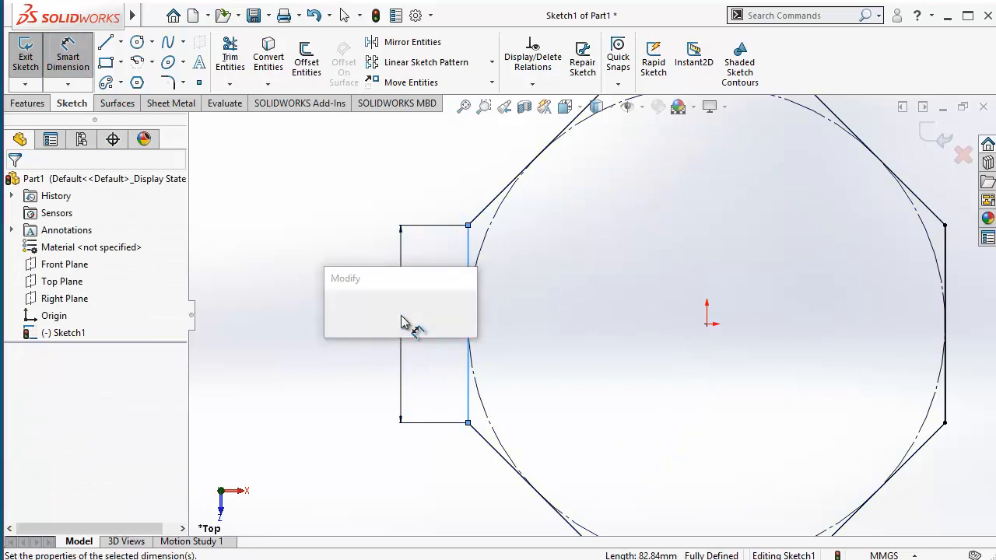
type("50")
key("Return")
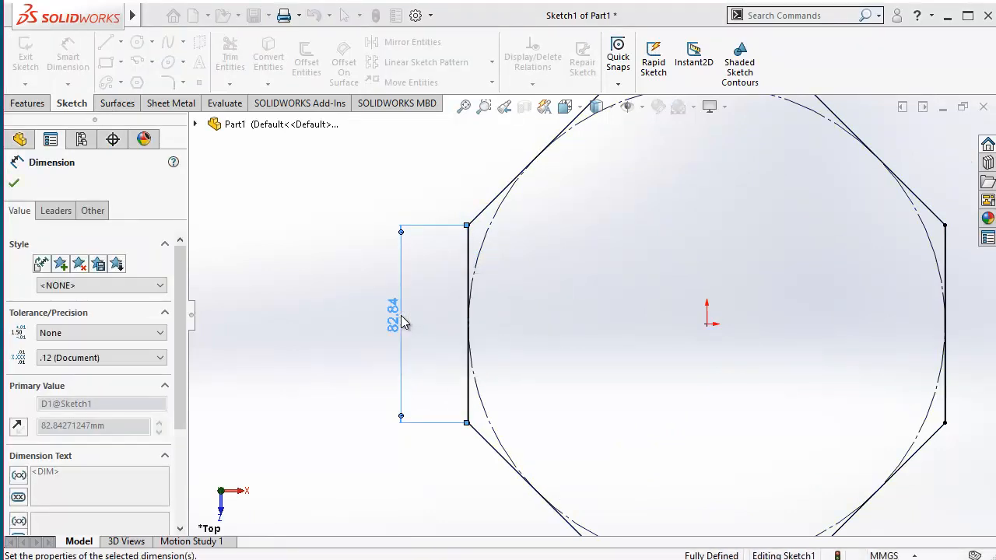
left_click(588, 389)
scroll(591, 384, "up", 3)
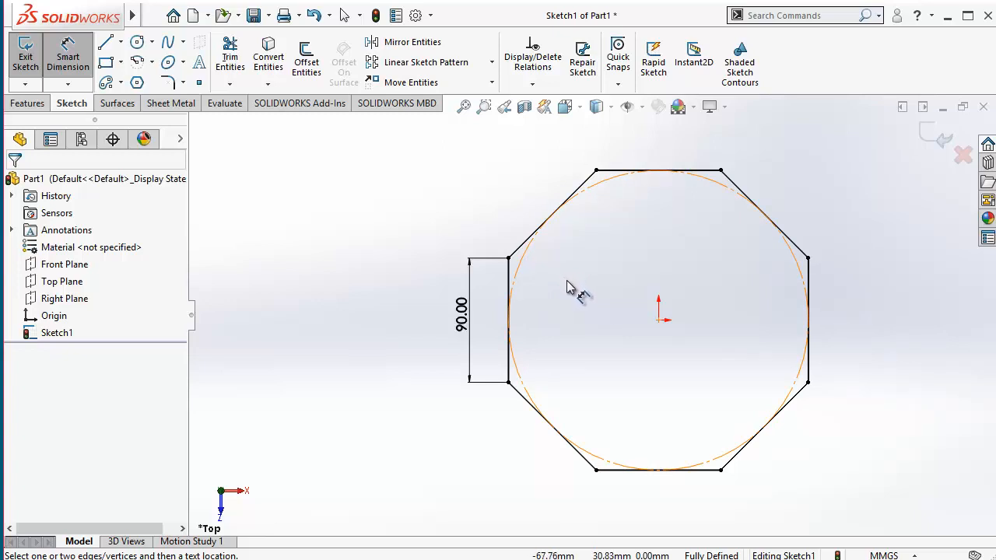
key("Escape")
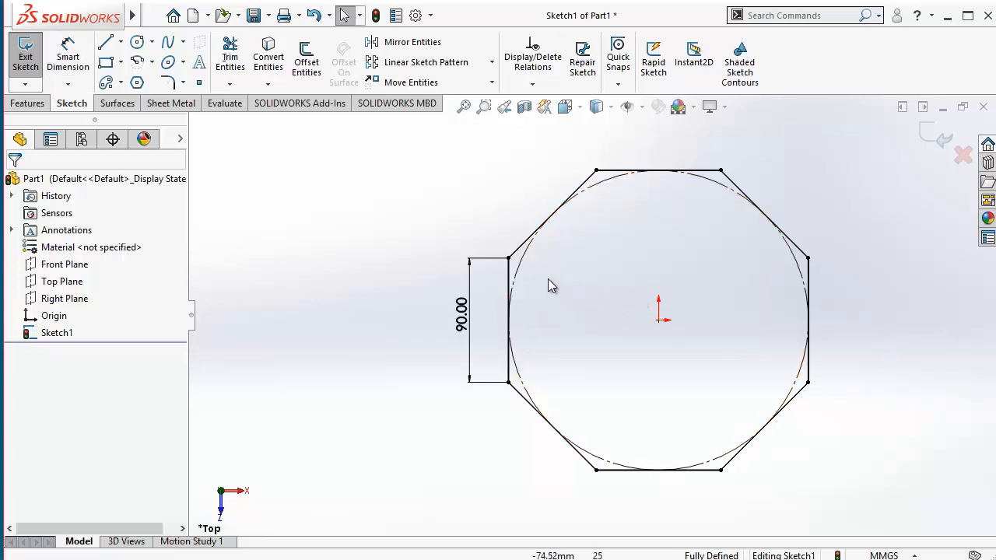
Step: Delete the whole octagon together with its inscribed circle and 90 mm side dimension
key("z")
mouse_move(442, 184)
left_mouse_down()
mouse_move(773, 444)
mouse_move(777, 464)
left_mouse_up()
key("Delete")
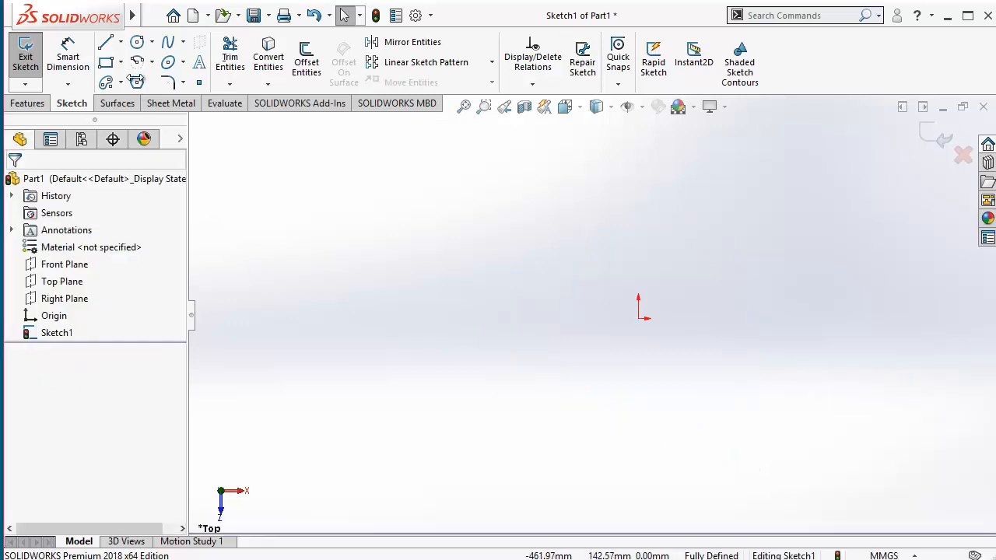
Step: Sketch an eight-sided polygon with a circumscribed circle about 570 mm in diameter, centred slightly above and right of the origin
left_click(137, 83)
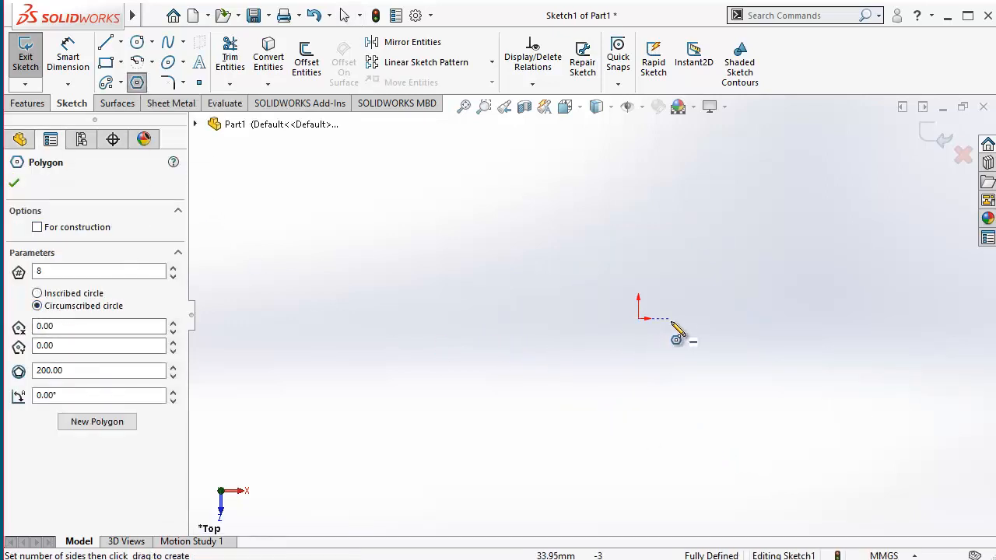
left_click_drag(670, 274, 755, 351)
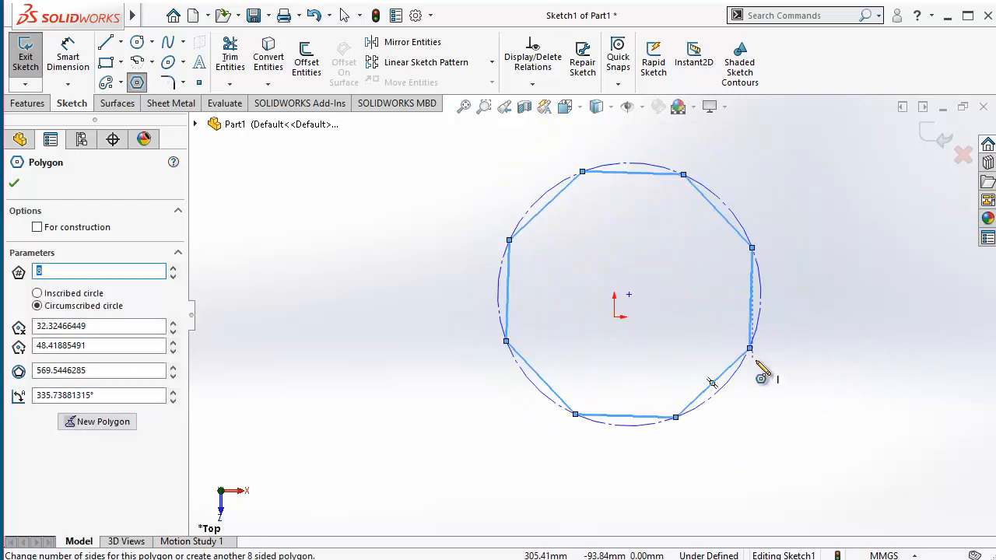
key("Escape")
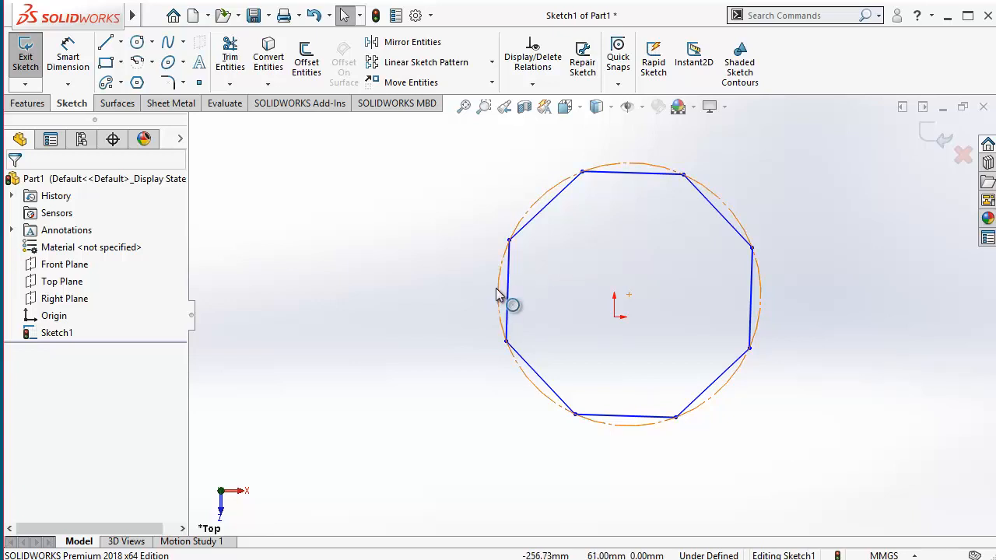
Step: Move the new octagon's centre point onto the sketch origin
scroll(506, 256, "down", 4)
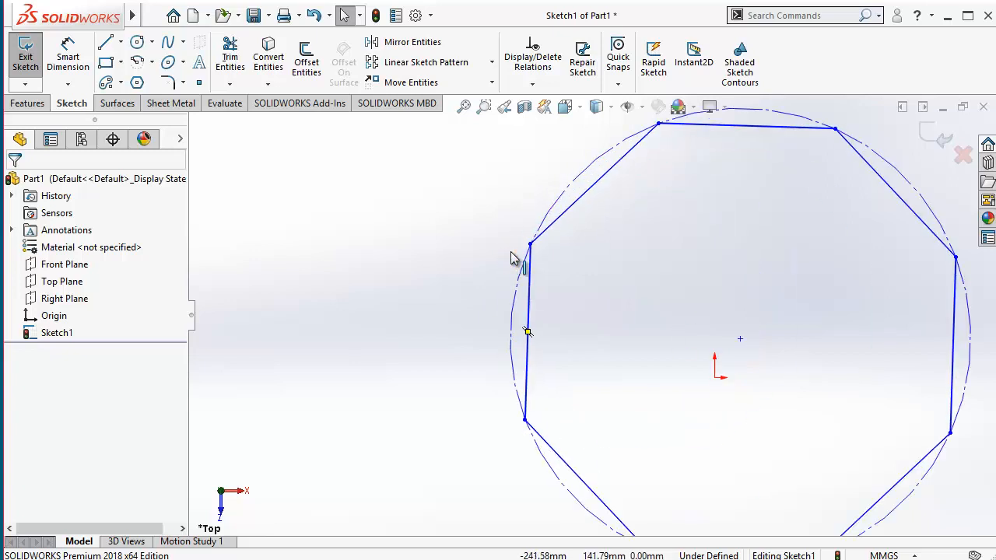
scroll(601, 285, "up", 2)
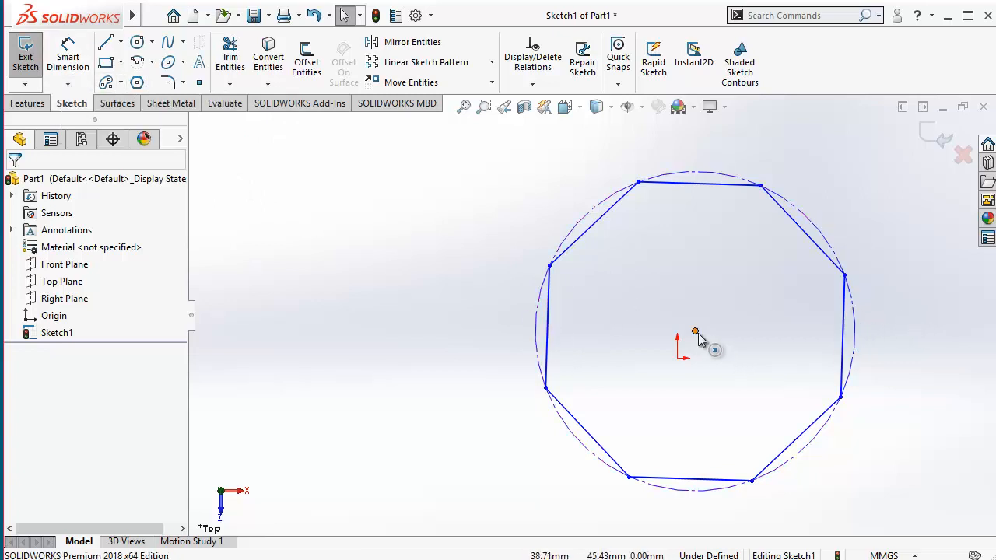
left_click_drag(696, 333, 678, 361)
left_click(679, 402)
scroll(705, 379, "down", 5)
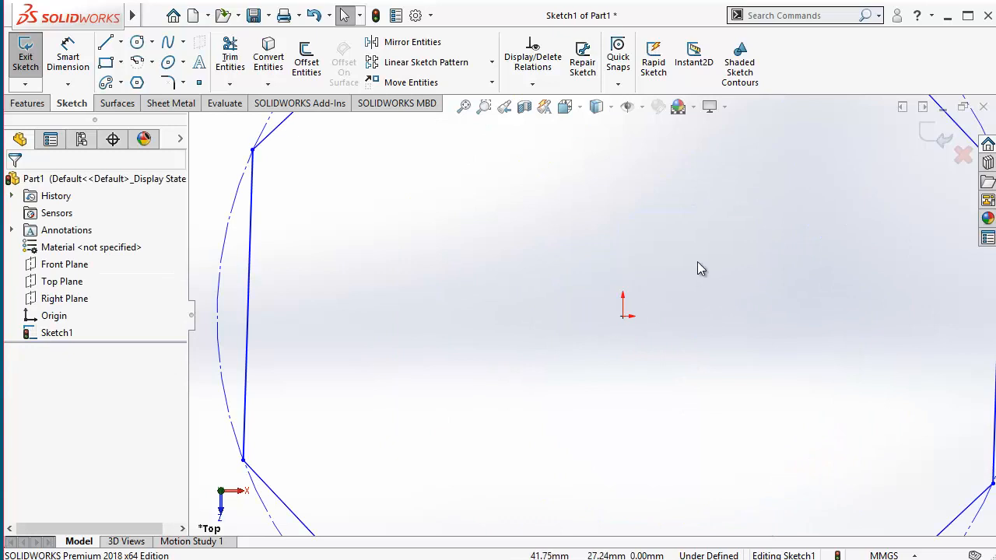
scroll(639, 321, "up", 2)
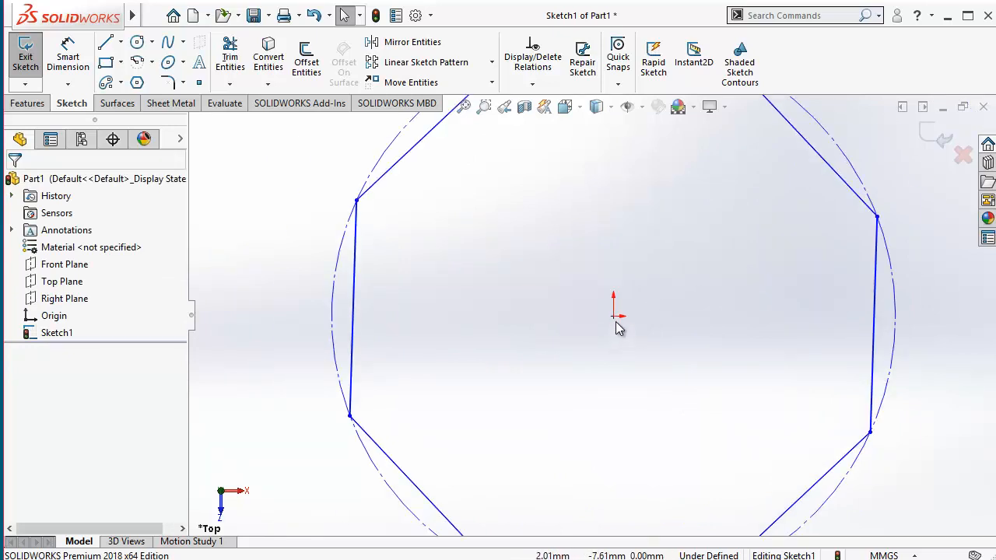
Step: Delete the coincident relation between the octagon's centre and the origin, and move the octagon up and right of the origin
left_click(614, 326)
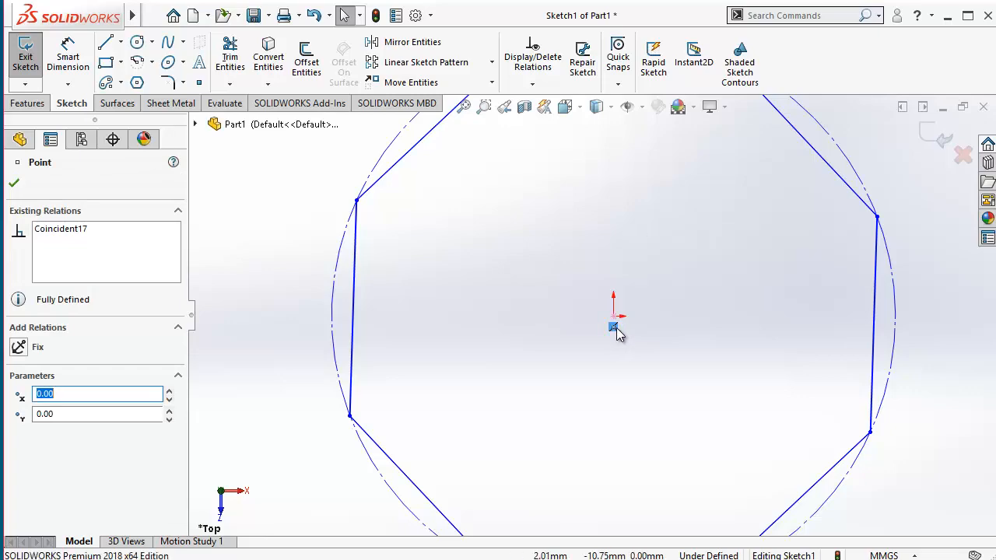
left_click_drag(613, 325, 729, 268)
scroll(727, 319, "up", 4)
left_click(688, 316)
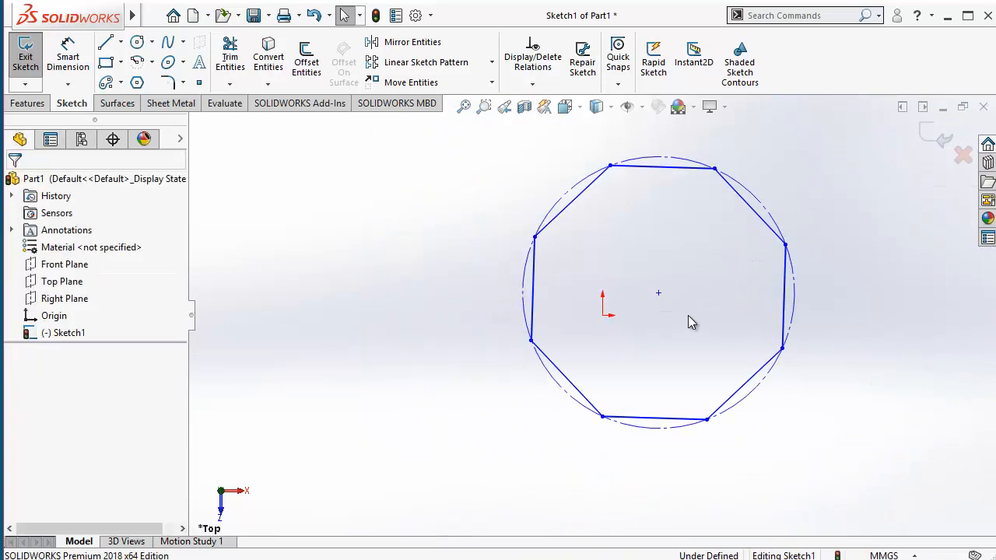
Step: Add a Vertical relation to the octagon's nearly vertical right-hand side
left_click(783, 292)
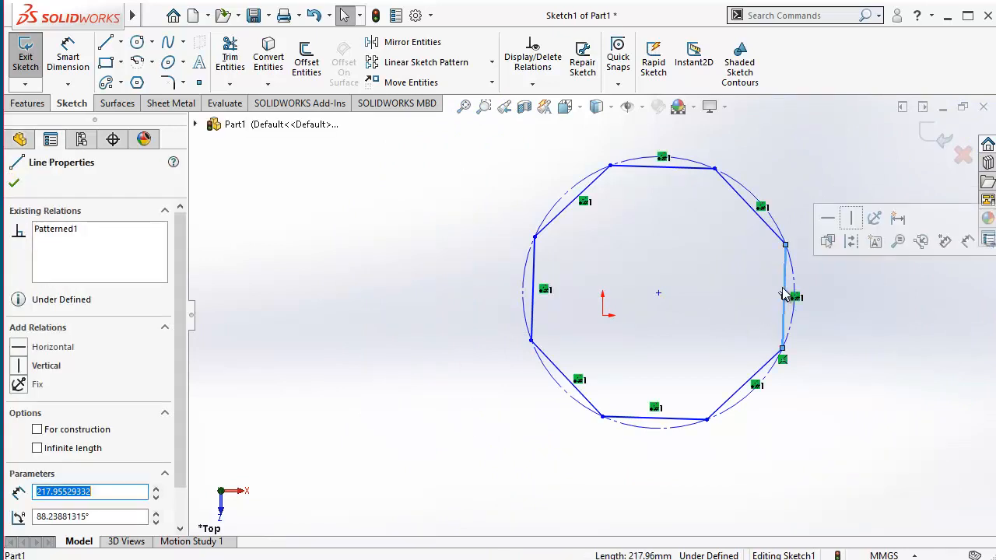
left_click(854, 222)
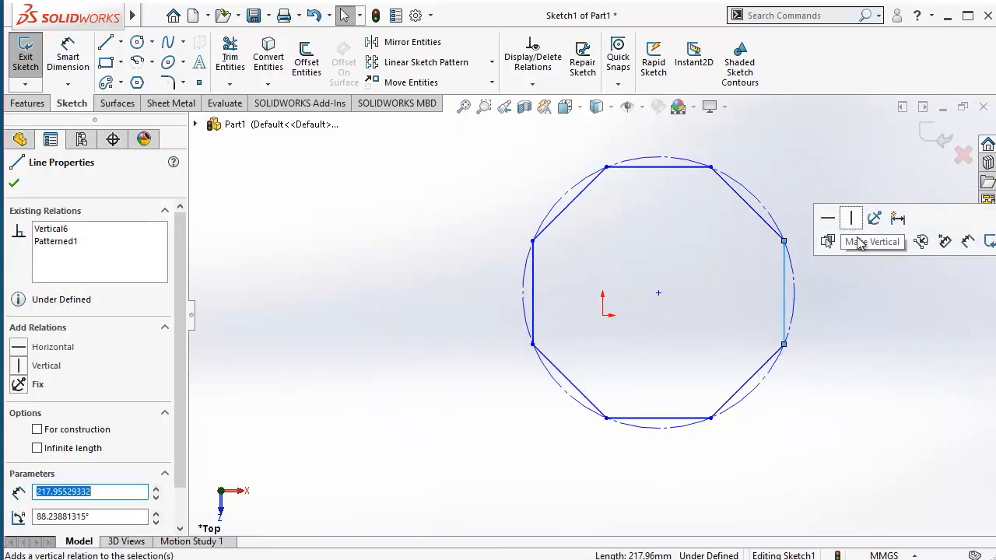
left_click(868, 335)
Step: Delete the Vertical relation from the octagon's right-hand side
left_click(784, 290)
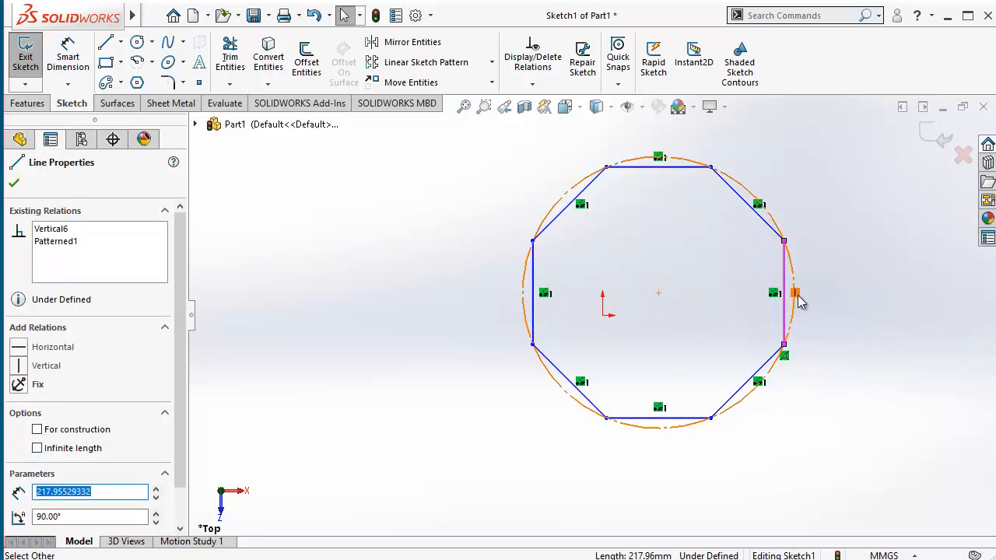
scroll(797, 296, "down", 4)
left_click(703, 299)
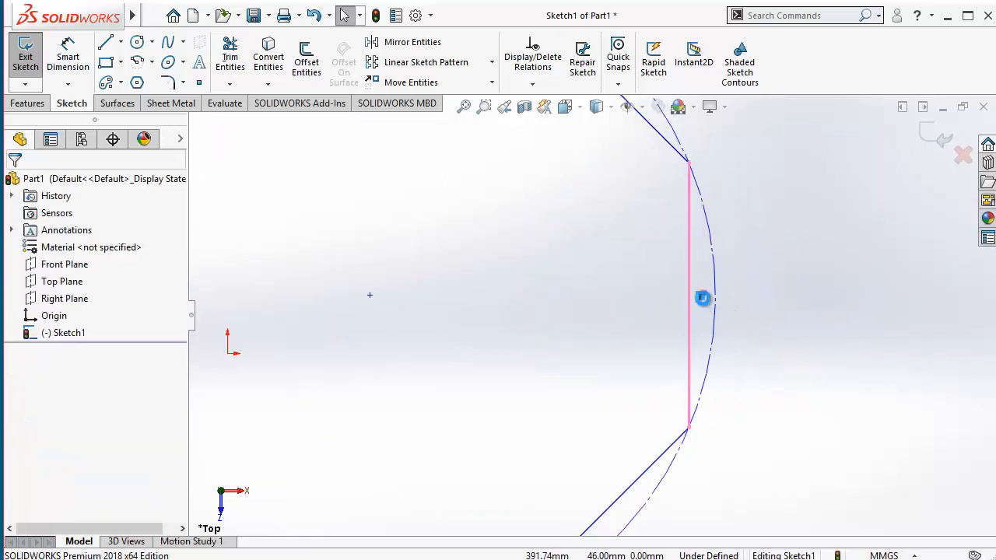
key("Delete")
scroll(646, 405, "up", 5)
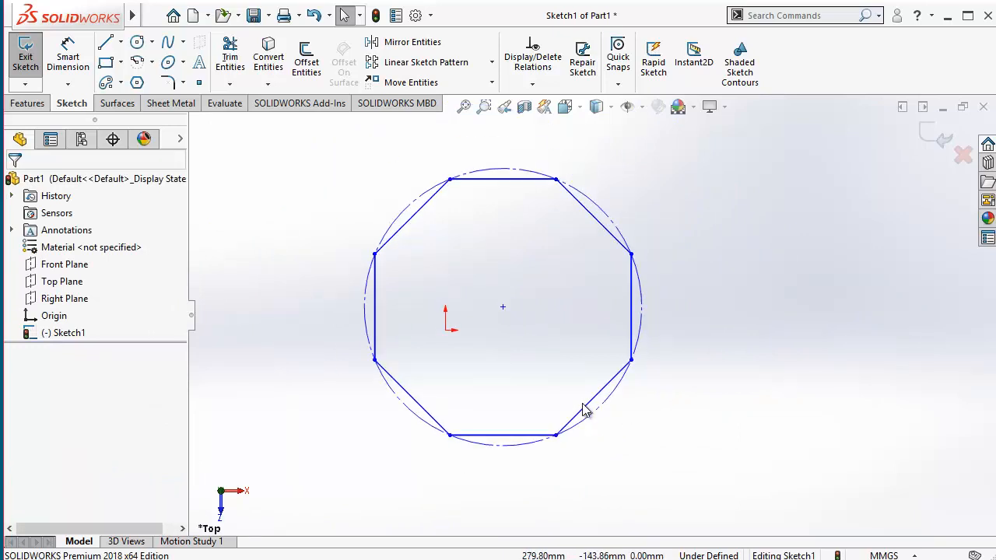
Step: Add a Horizontal relation to the octagon's lower-right sloping side and check the relations of the bottom side
left_click(586, 417)
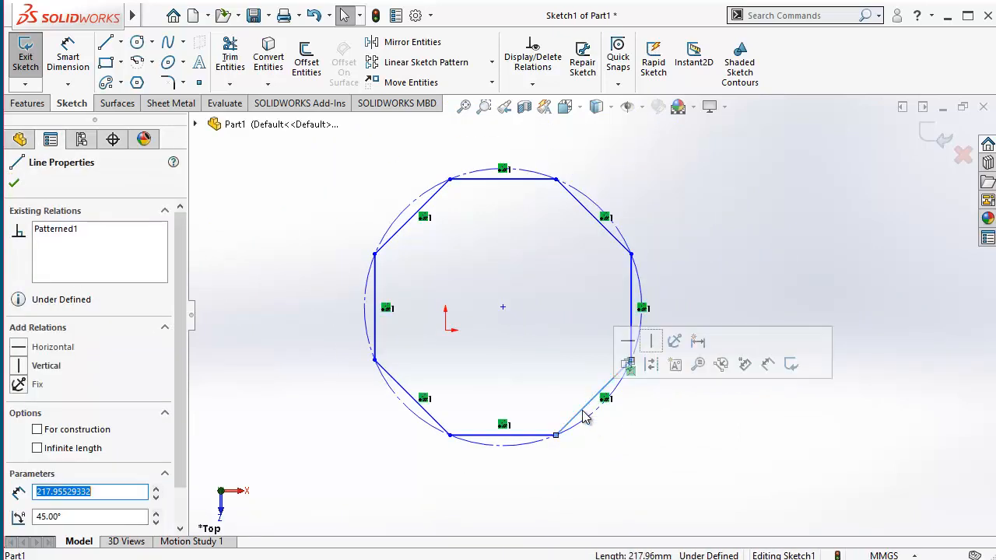
left_click(627, 348)
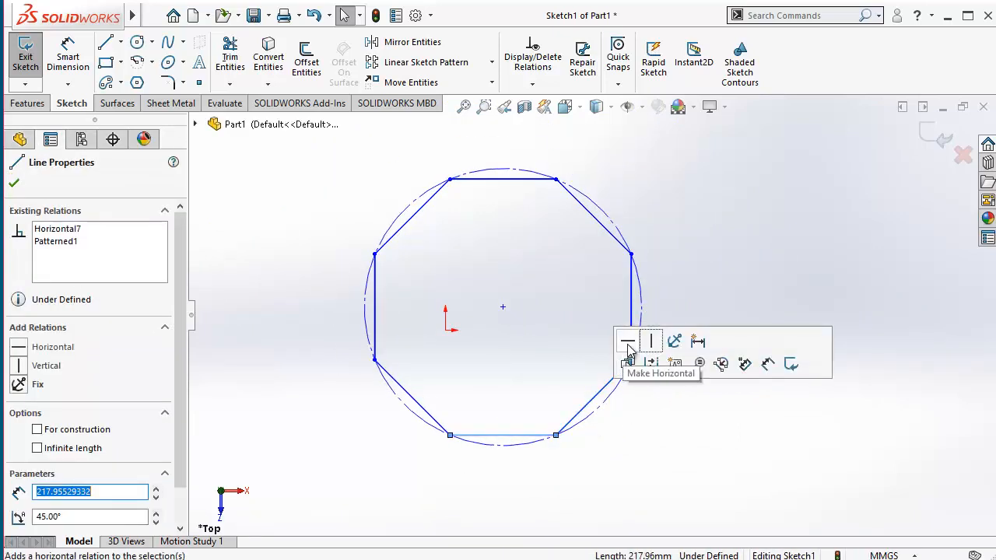
left_click(649, 458)
scroll(596, 439, "up", 1)
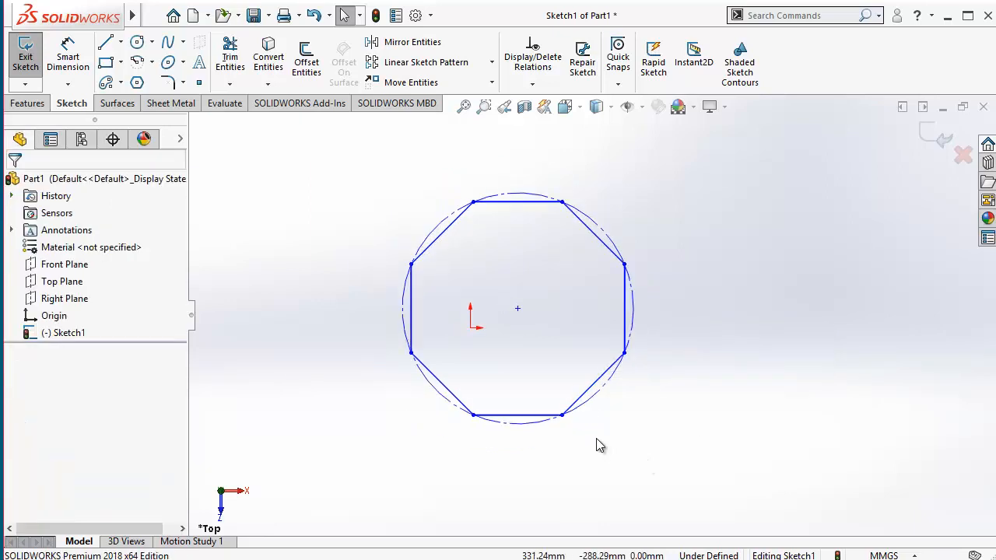
scroll(545, 416, "down", 3)
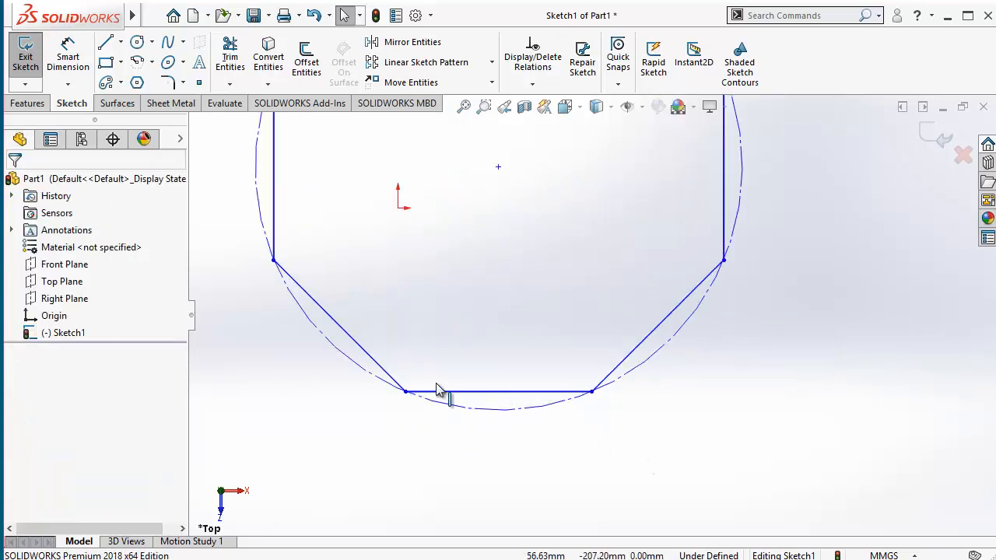
left_click(532, 394)
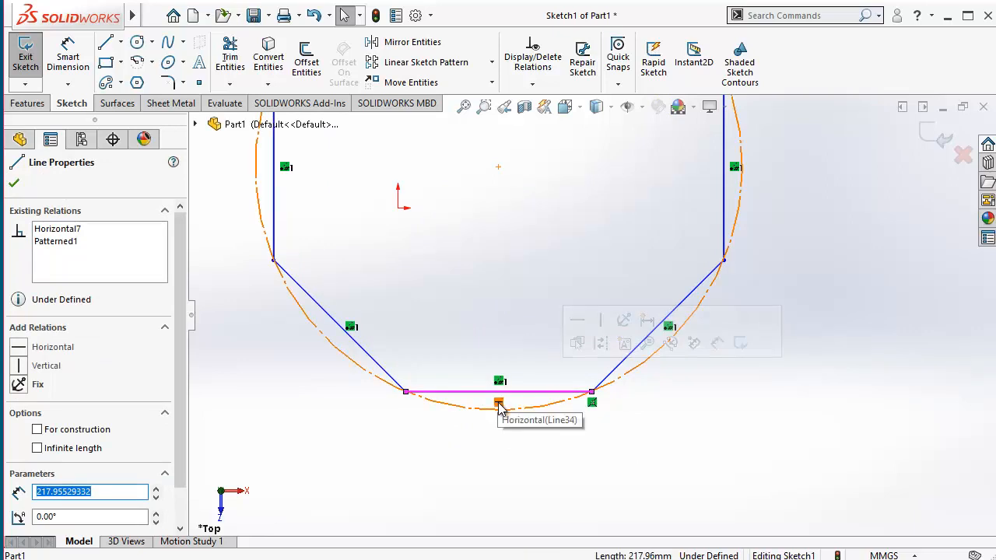
scroll(534, 396, "up", 5)
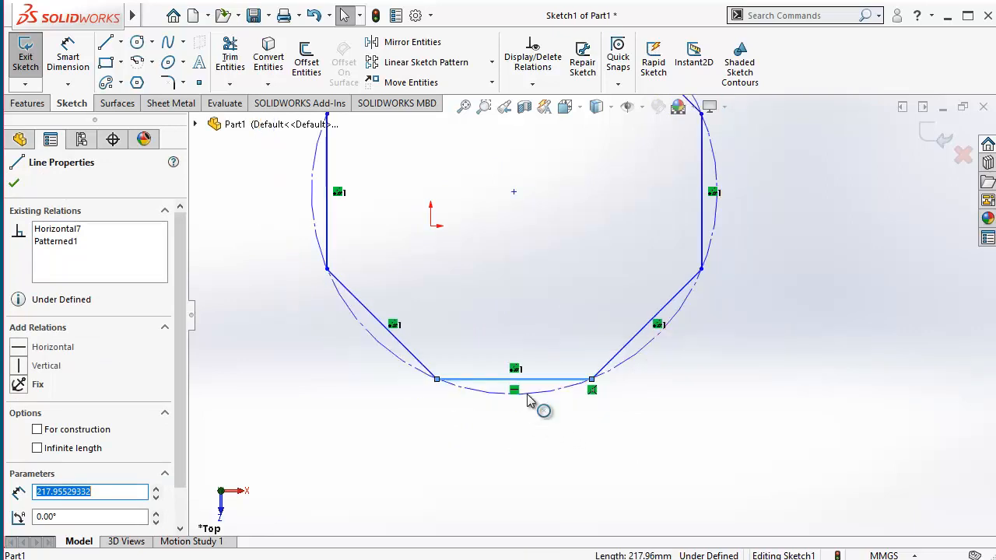
scroll(562, 261, "down", 5)
left_click(526, 297)
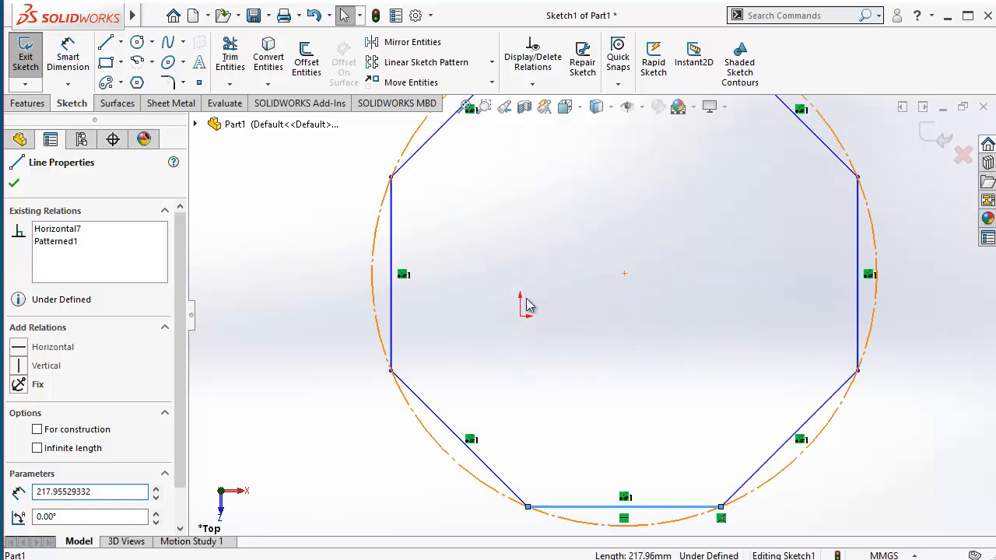
Step: Dimension the length of the octagon's left vertical side and set it to 300 mm
left_click(69, 56)
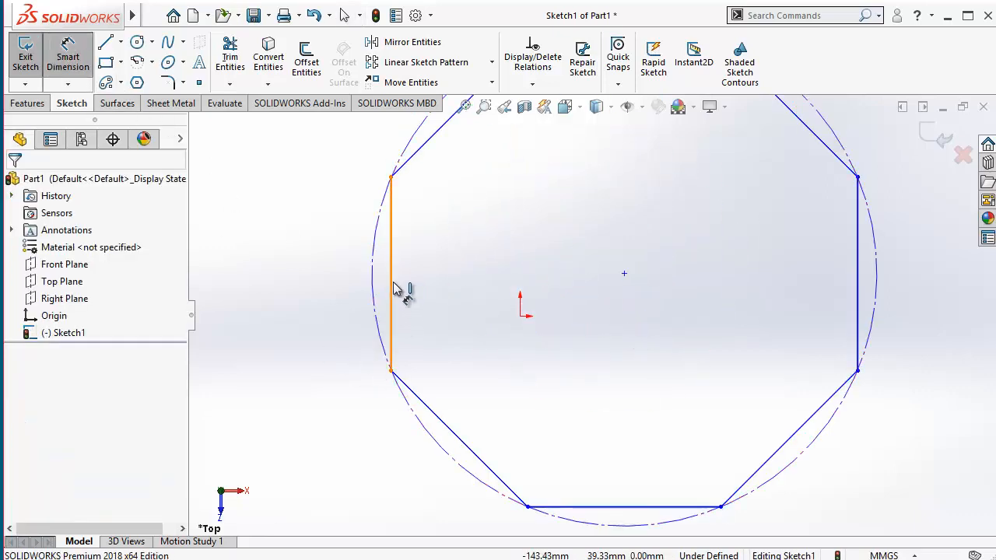
left_click(392, 286)
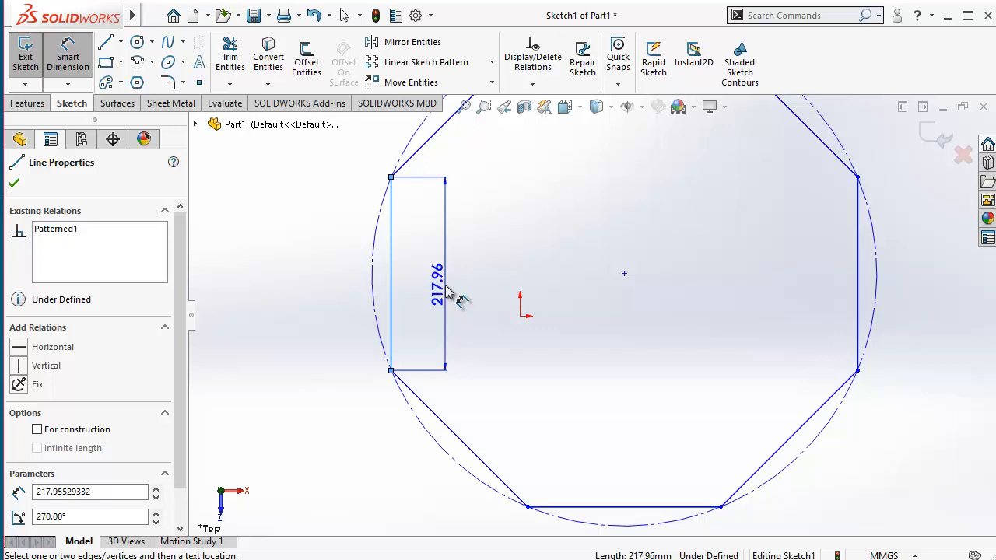
left_click(455, 292)
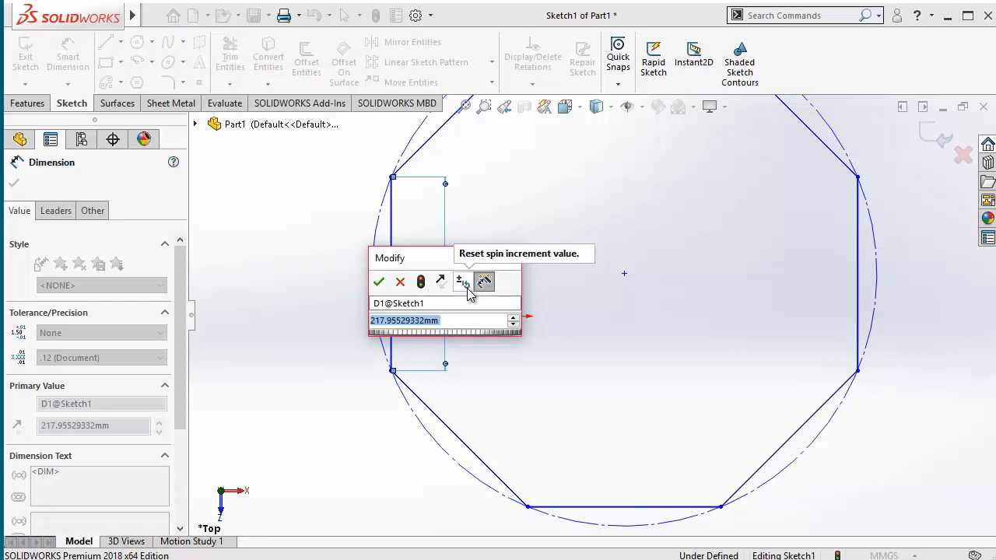
type("300")
key("Return")
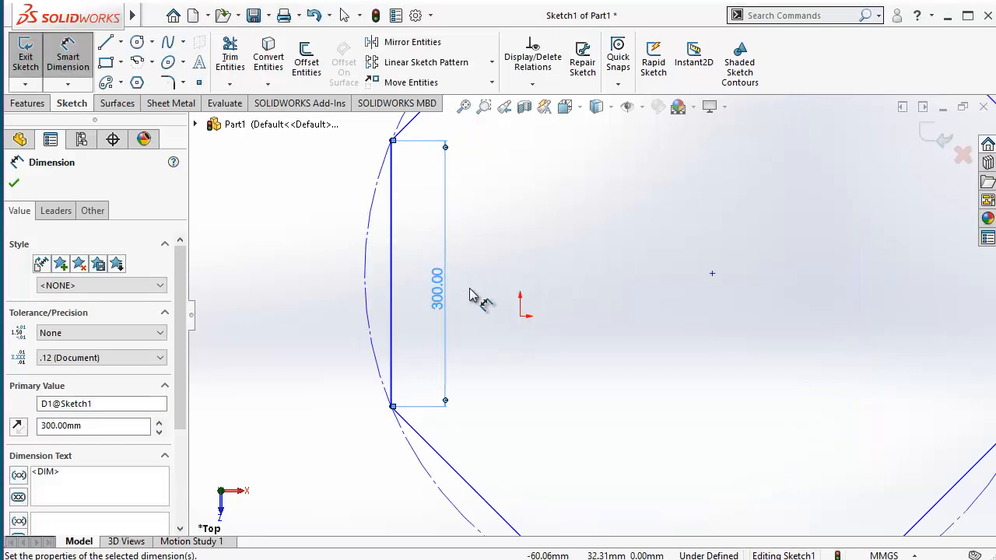
key("f")
Step: Delete the 300 mm dimension from the octagon's left side
left_click(495, 329)
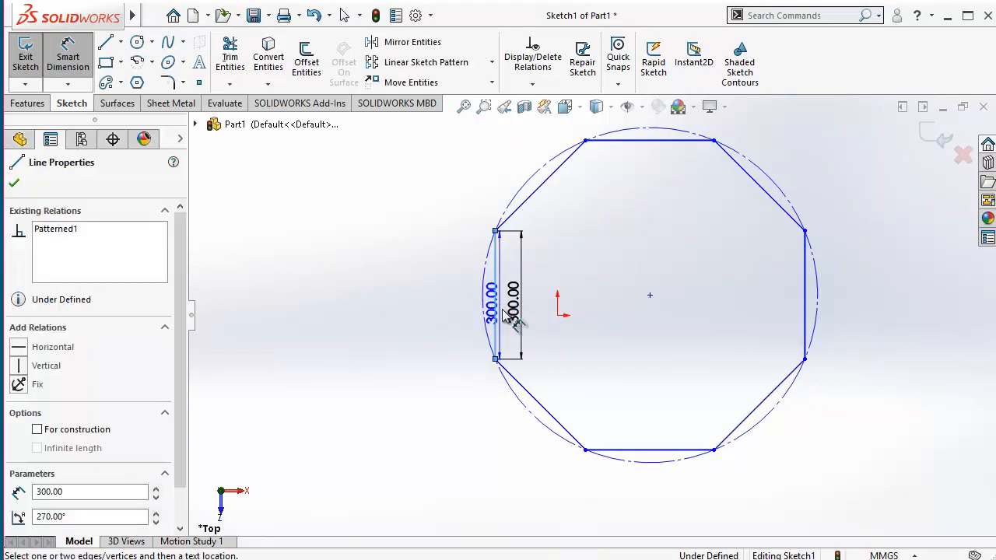
key("Escape")
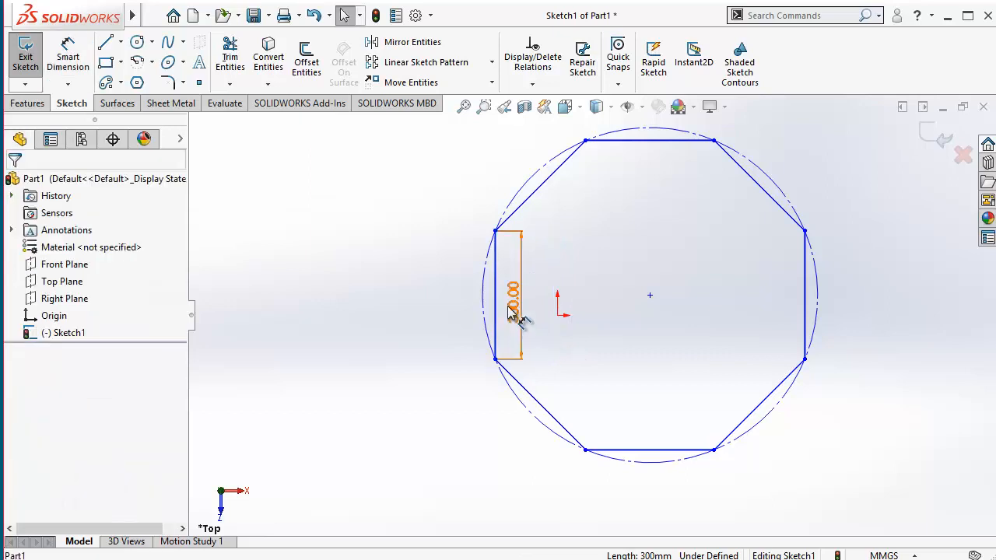
left_click(509, 307)
key("Delete")
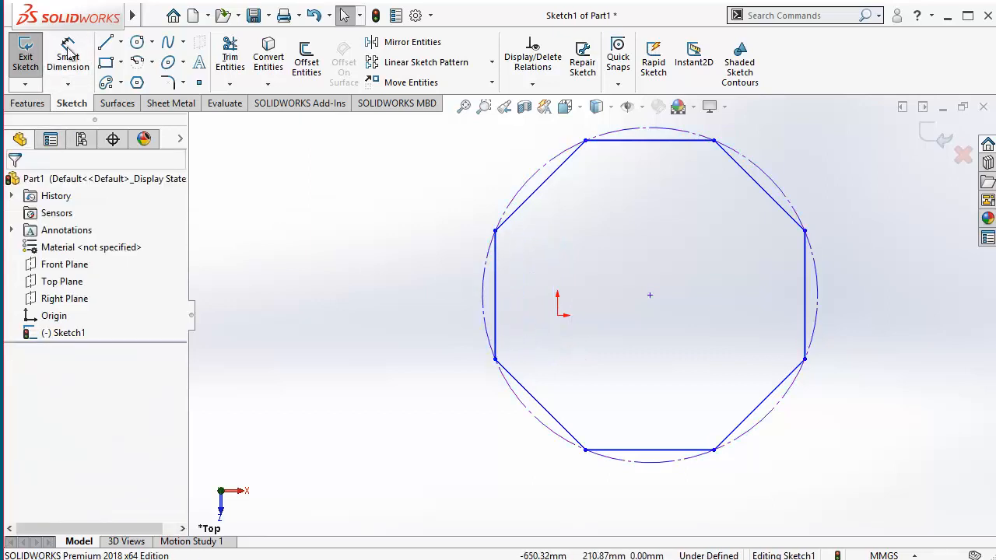
Step: Dimension the diameter of the octagon's circumscribed construction circle and set it to 800 mm
left_click(483, 283)
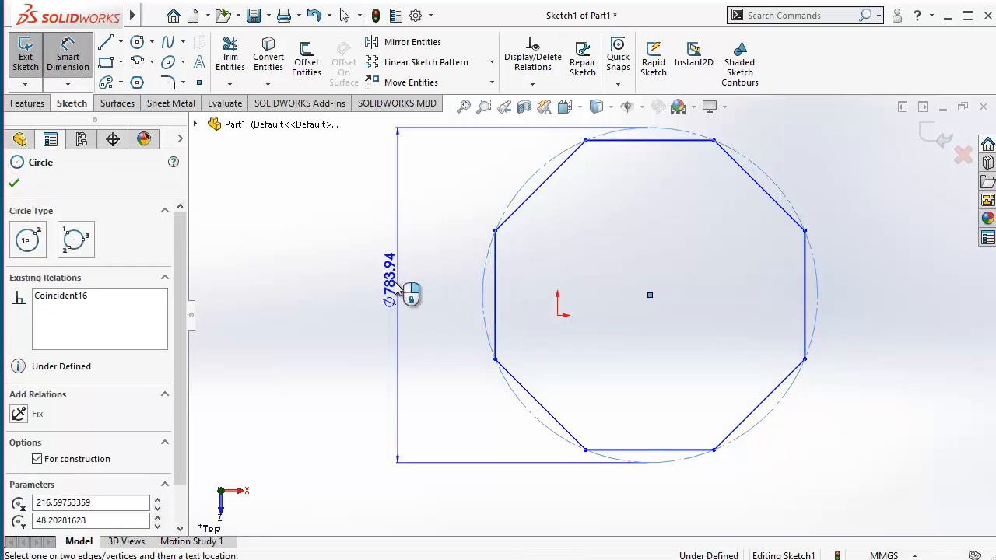
left_click(398, 293)
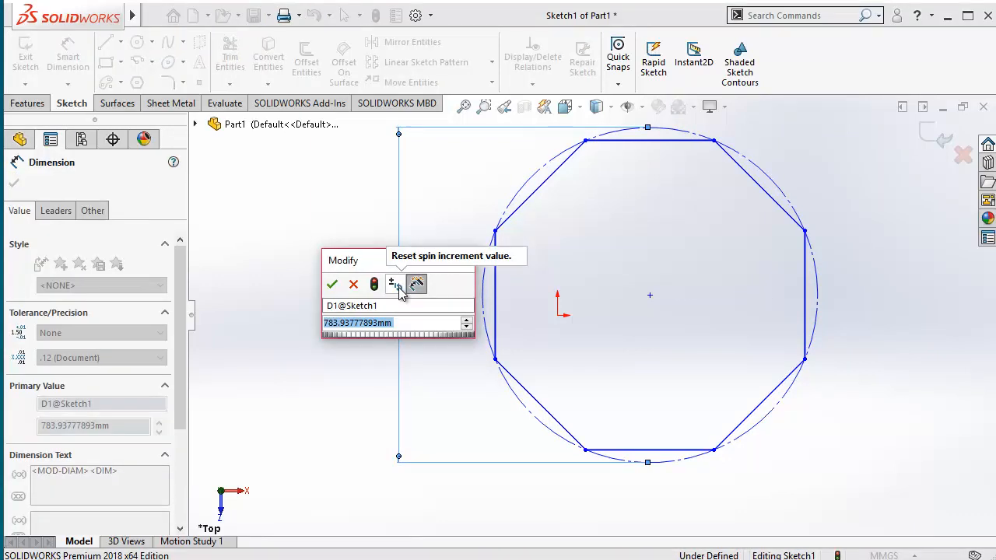
type("800")
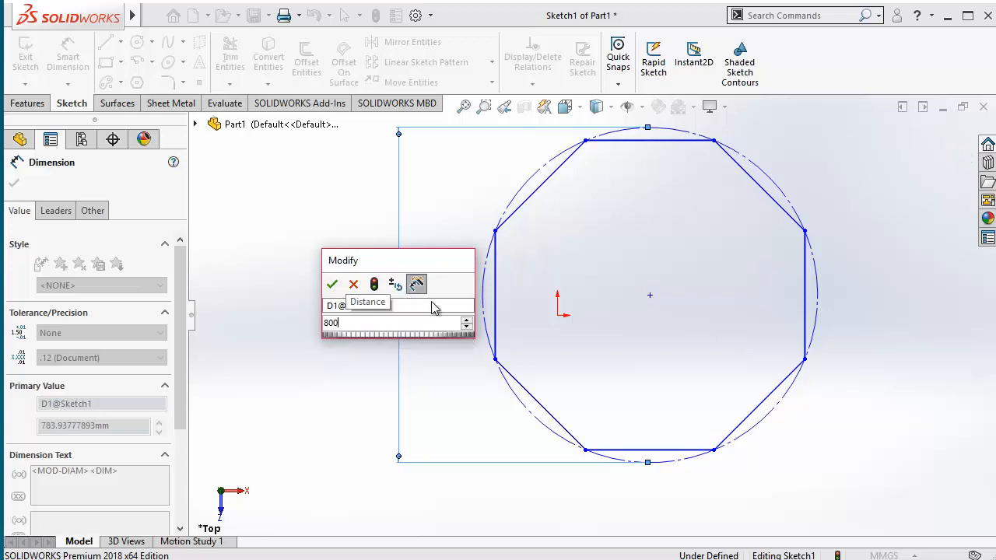
key("Return")
left_click(628, 358)
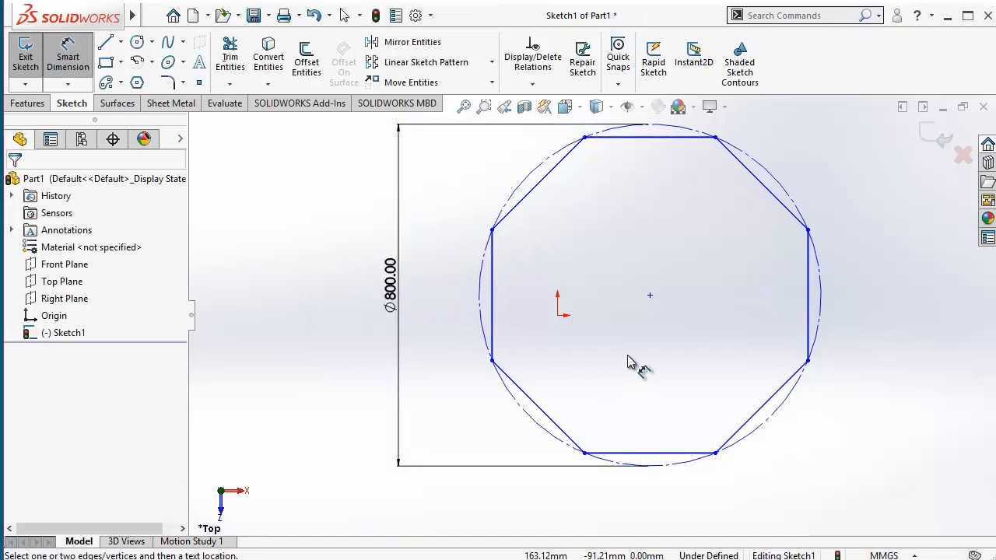
key("Escape")
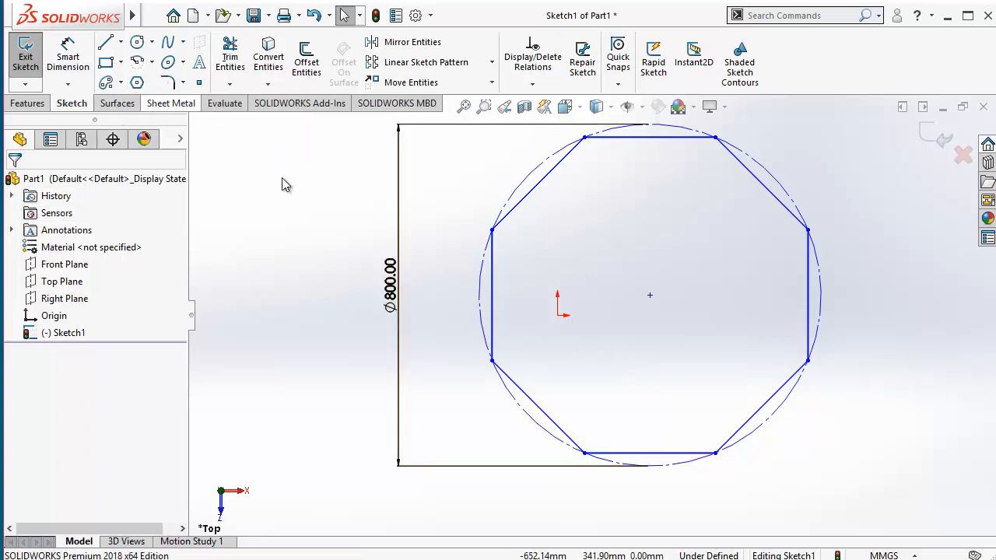
scroll(591, 271, "up", 3)
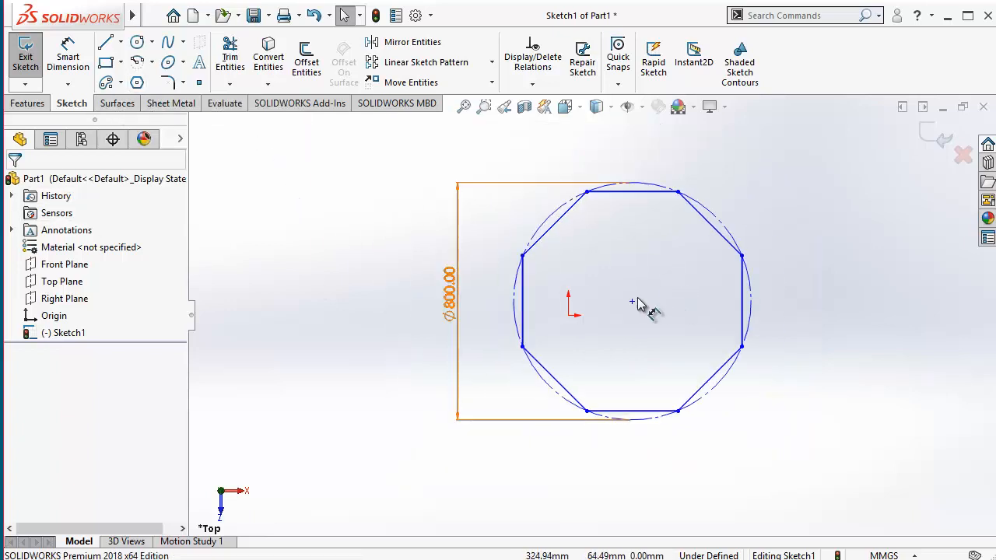
Step: Check the relations of the construction circle and the octagon's left side, and make the octagon's centre coincident with the origin
left_click(547, 224)
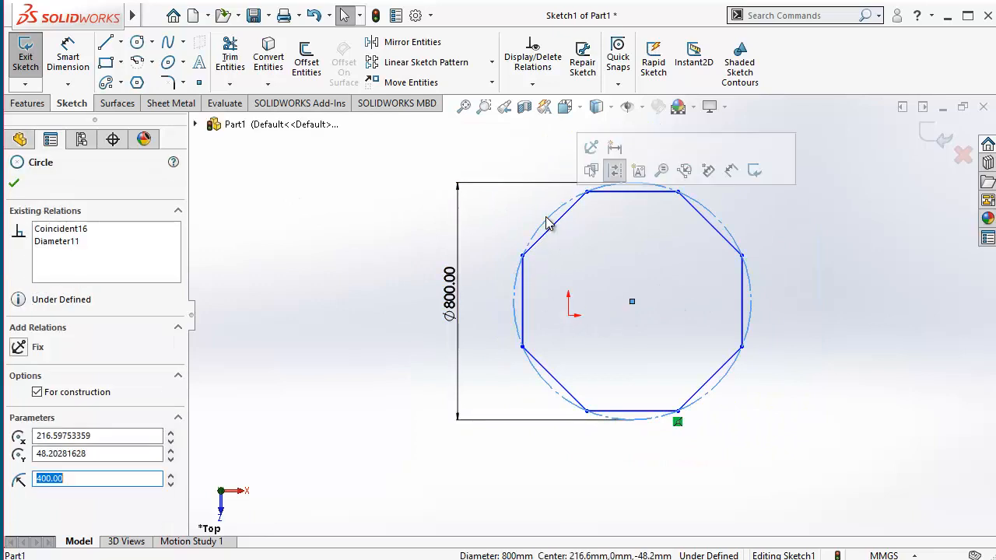
left_click(523, 300)
left_click(599, 346)
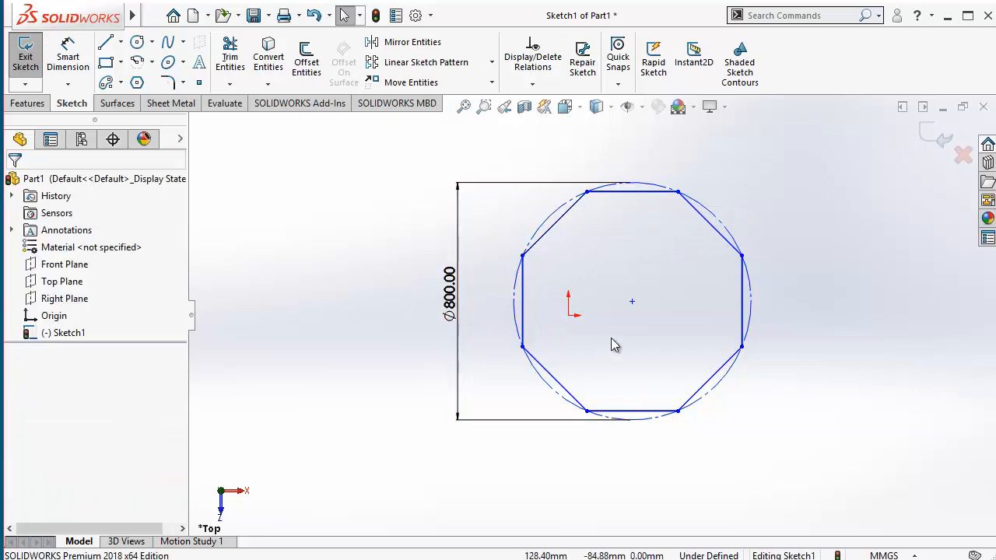
left_click_drag(632, 306, 568, 315)
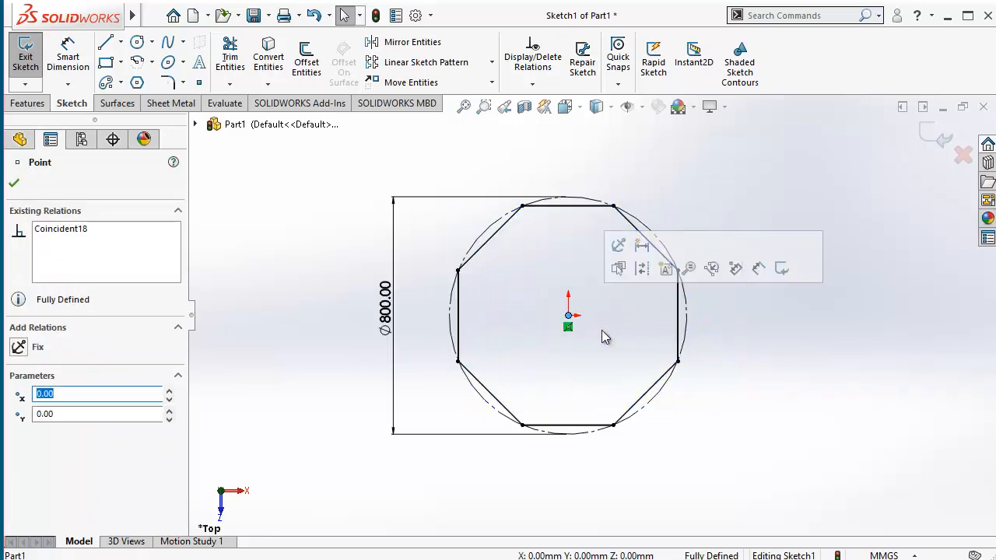
left_click(361, 258)
Step: Delete the whole octagon together with its construction circle and diameter dimension
key("z")
left_click_drag(384, 204, 656, 407)
key("Delete")
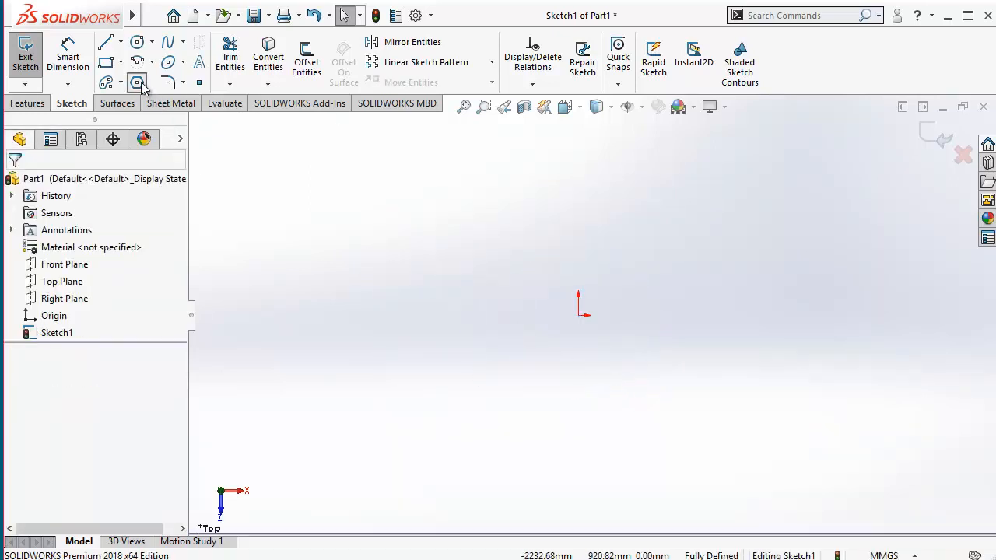
Step: Sketch a nine-sided polygon with an inscribed circle, its centre up and to the left of the origin
left_click(137, 82)
left_click(40, 271)
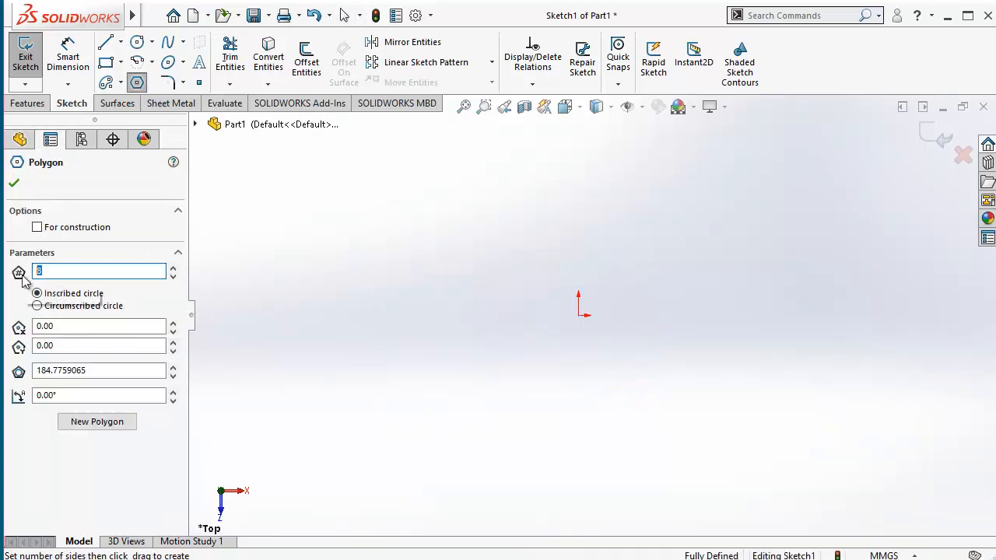
type("9")
left_click_drag(545, 288, 595, 356)
key("Escape")
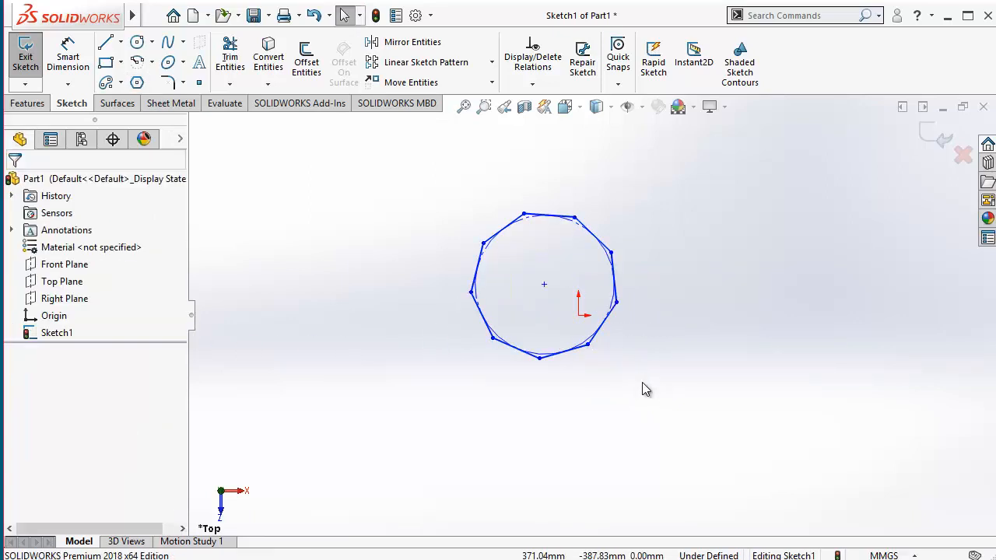